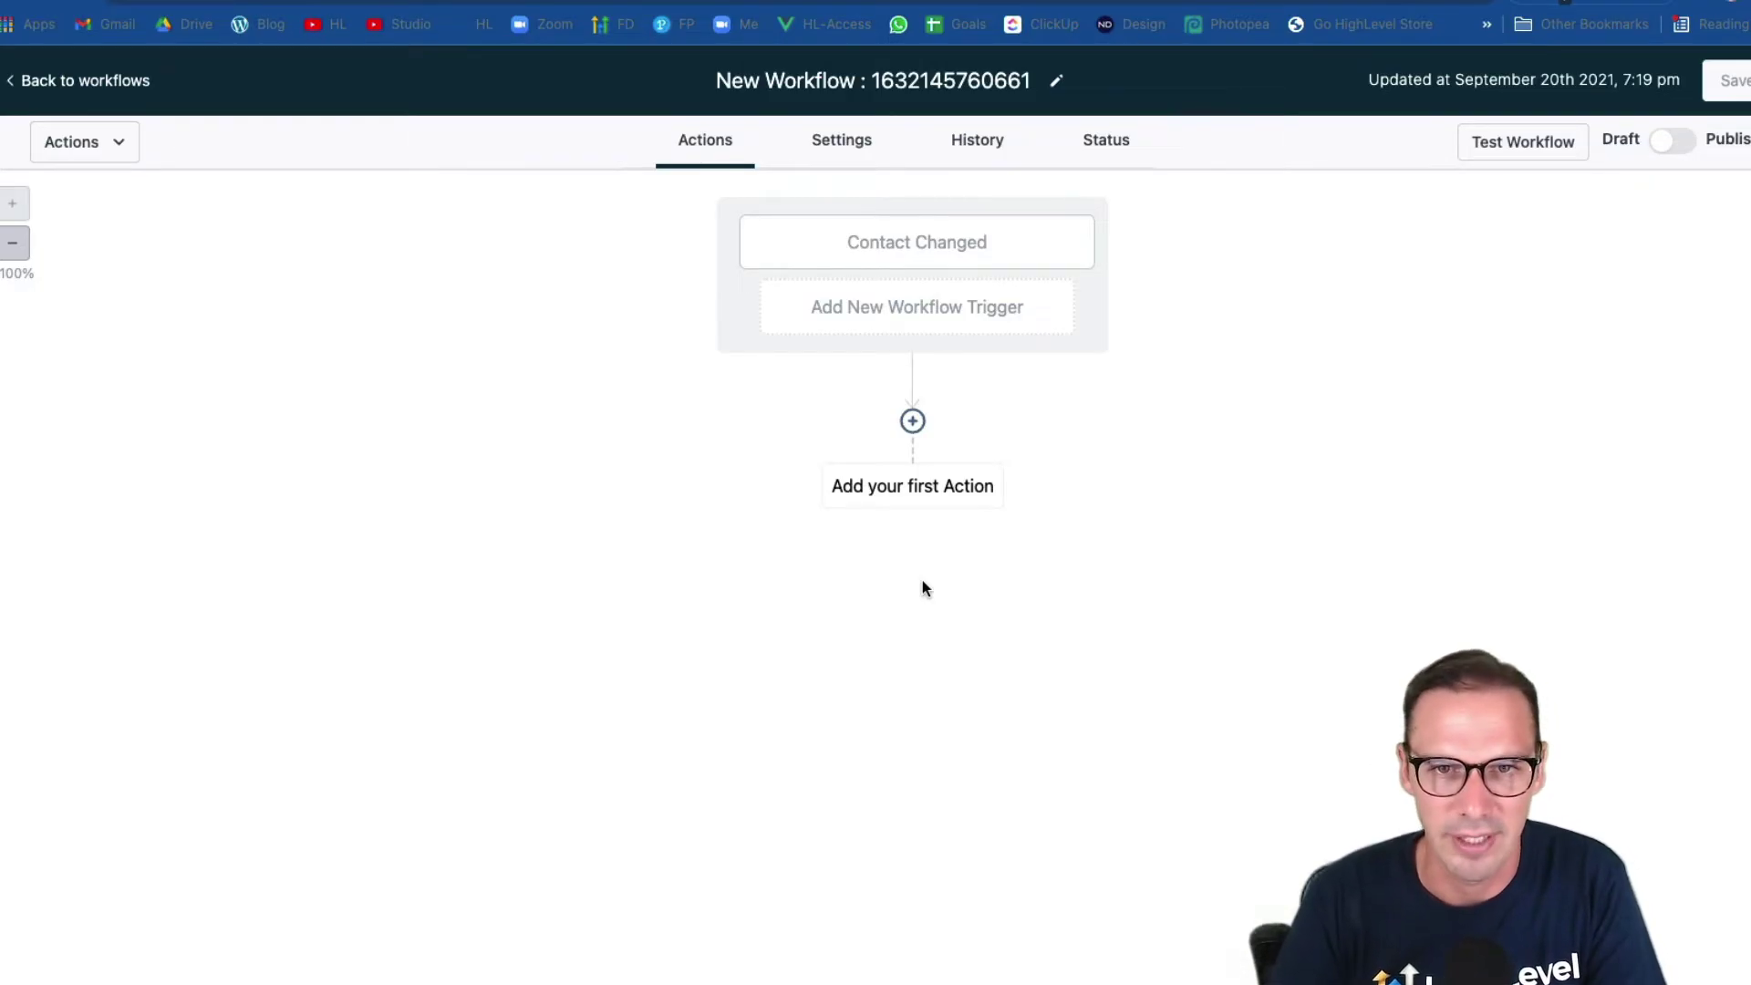
# Set the workflow's Event Start Date to 2021-10-08 at 12:00 PM and return to Actions
pyautogui.click(849, 151)
pyautogui.scroll(-6, 829, 712)
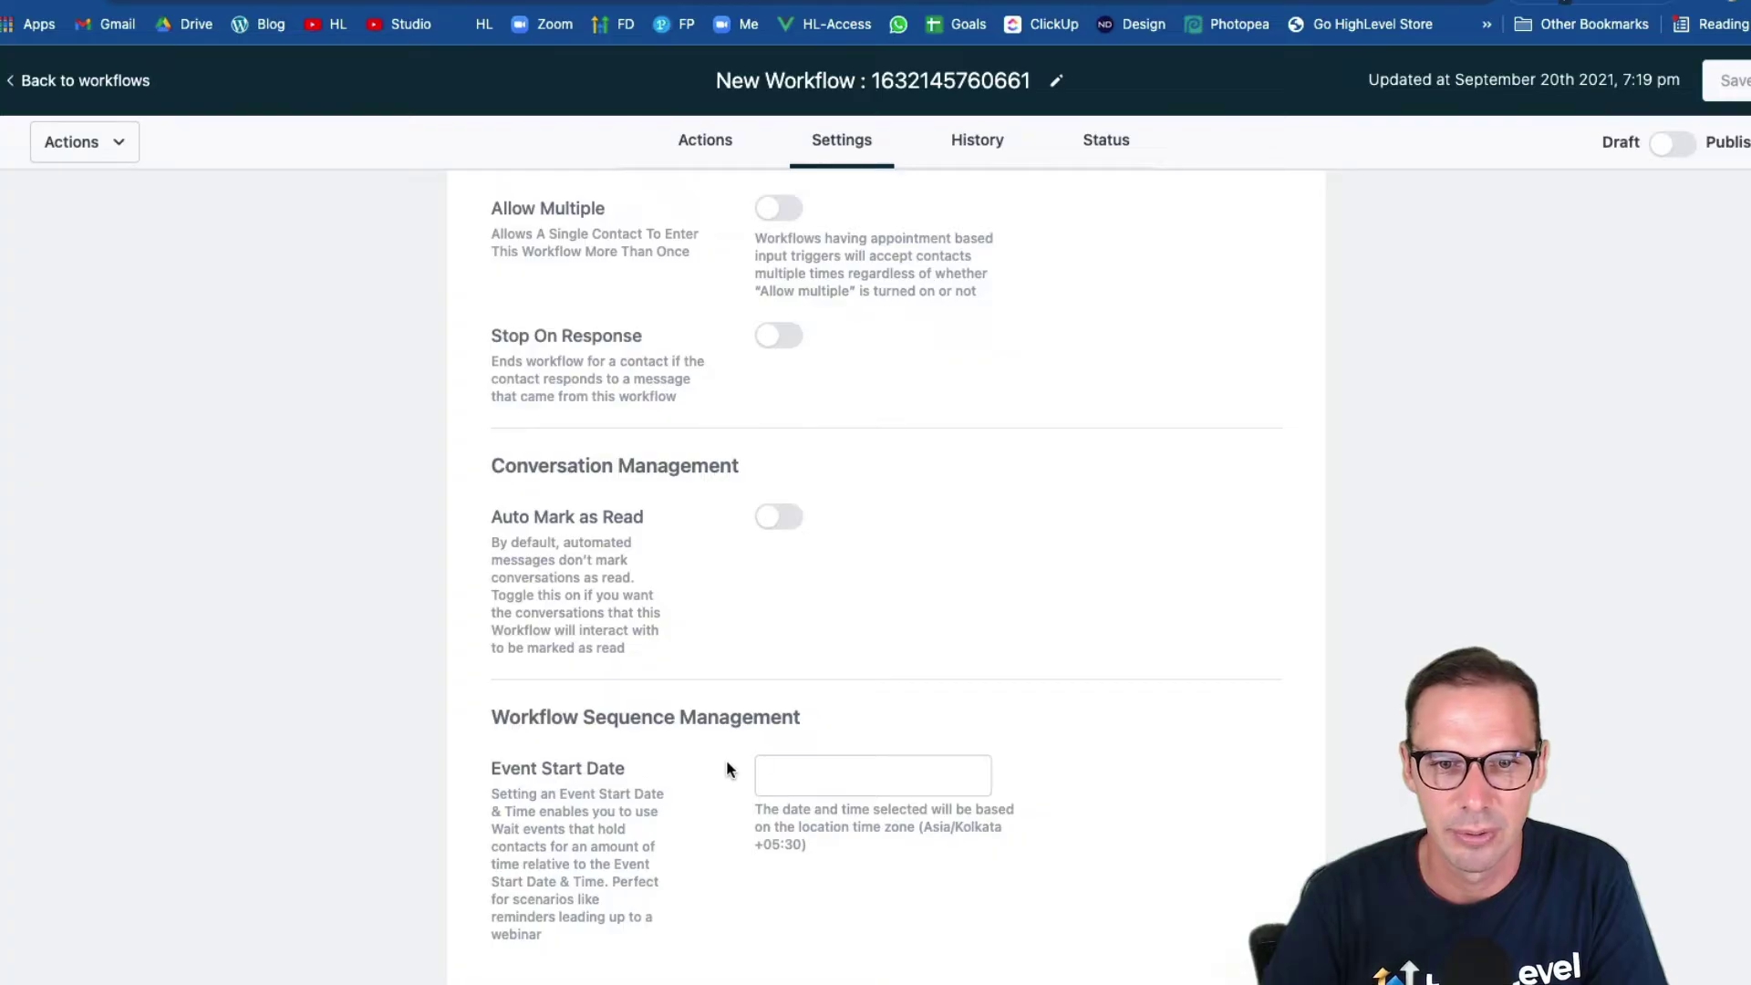
pyautogui.click(856, 784)
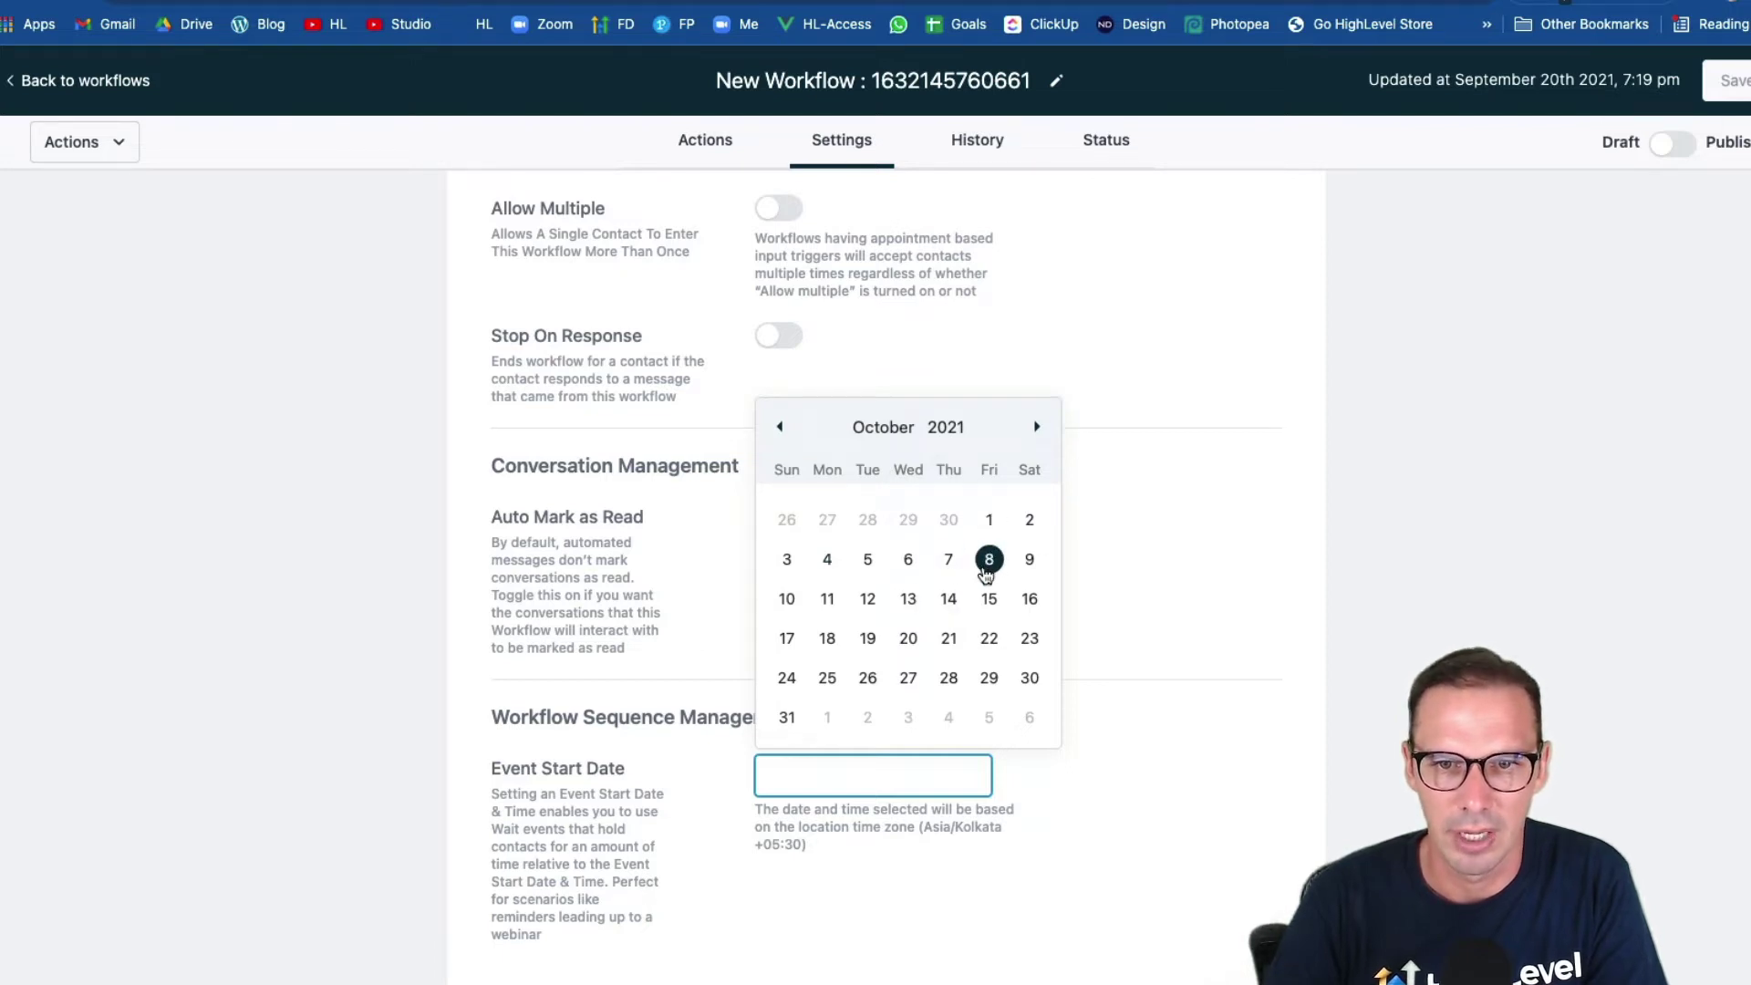
pyautogui.click(987, 560)
pyautogui.click(909, 778)
pyautogui.doubleClick(910, 778)
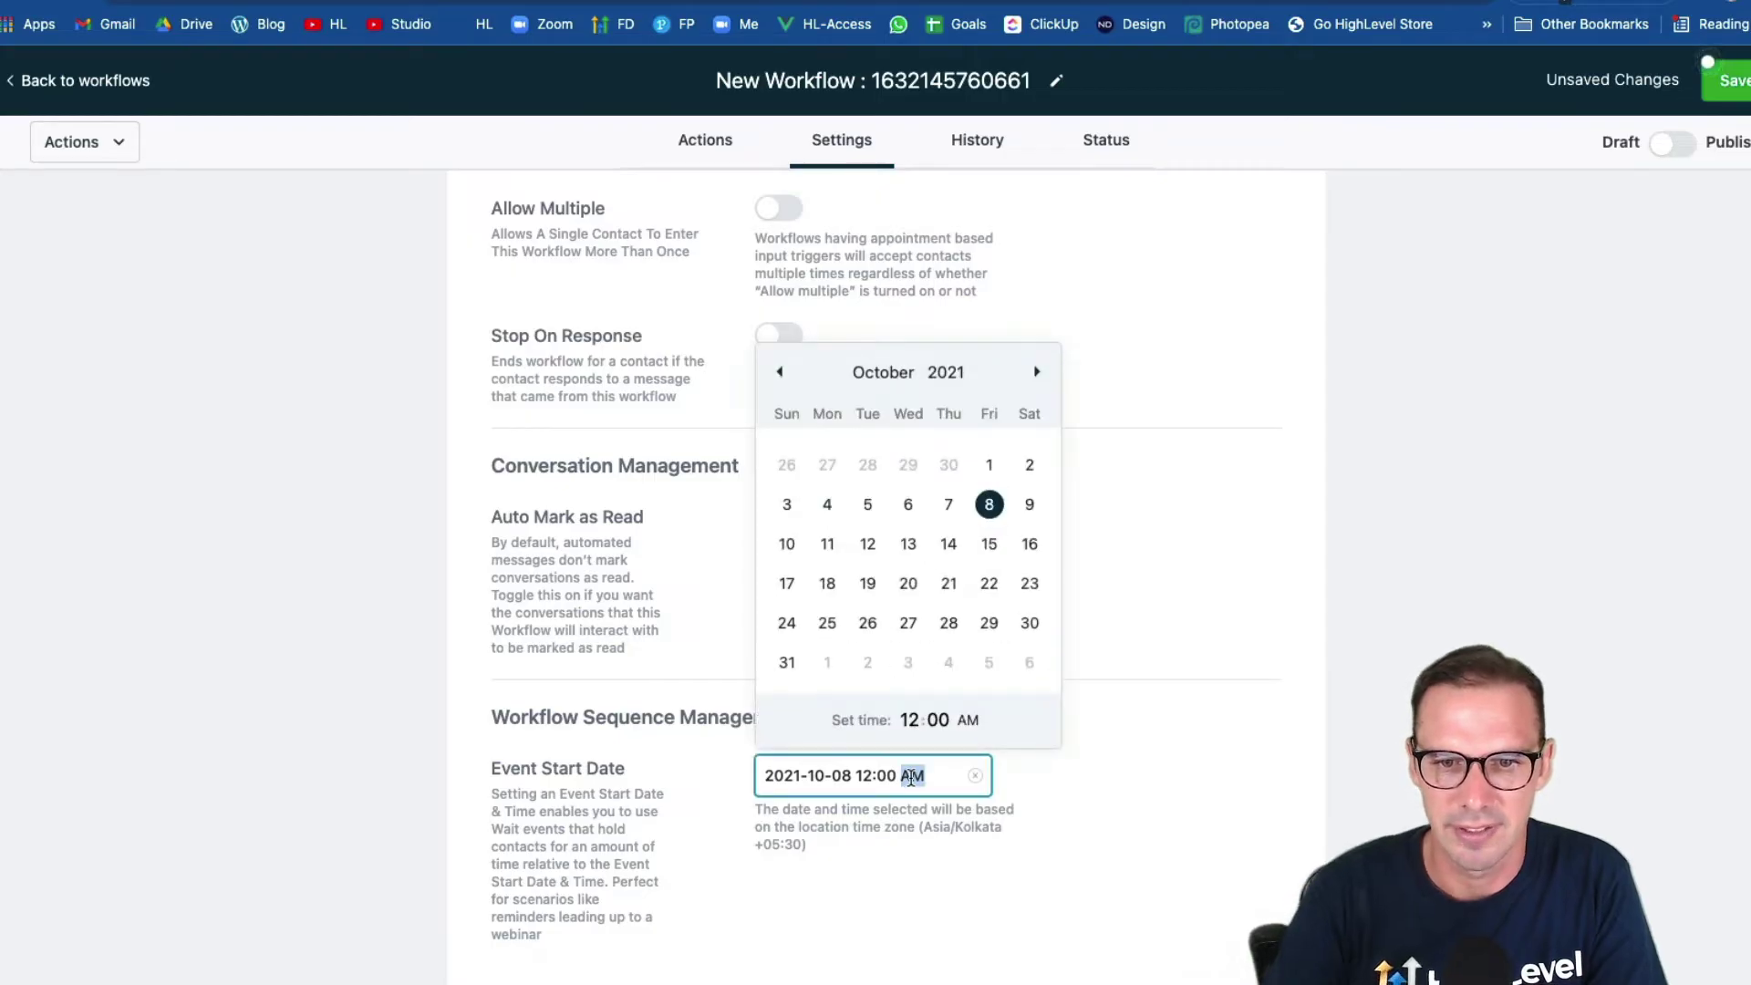
pyautogui.click(968, 719)
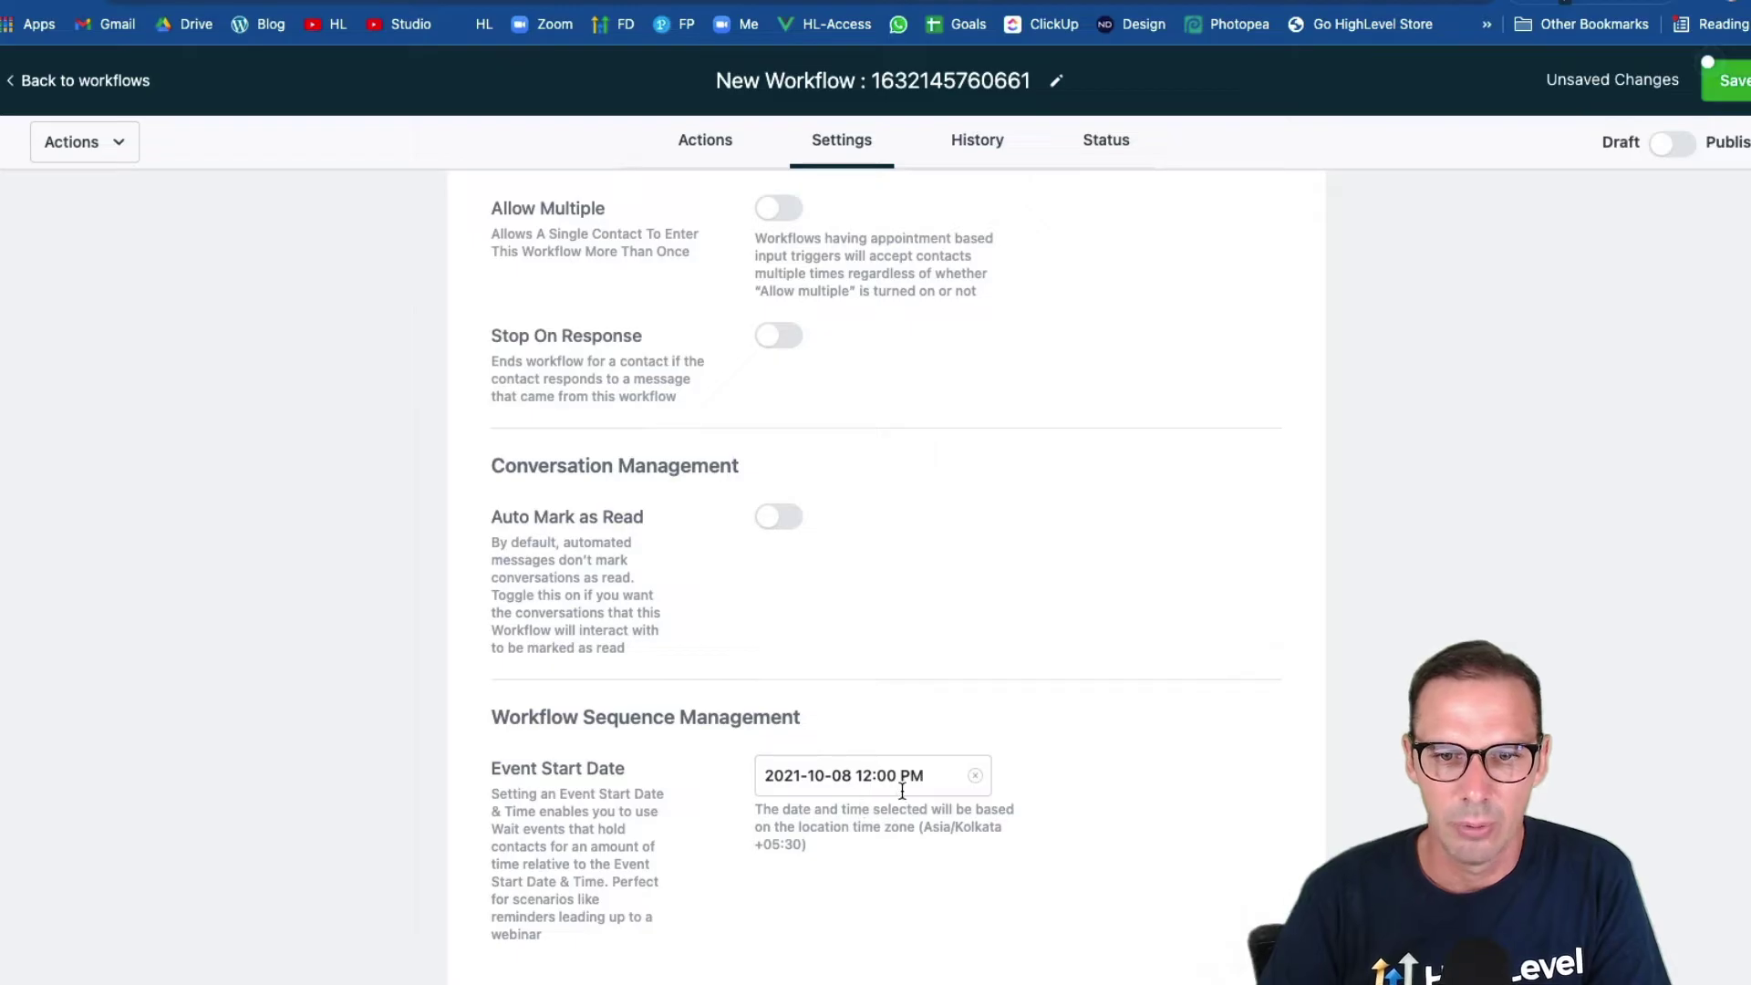
pyautogui.scroll(7, 902, 790)
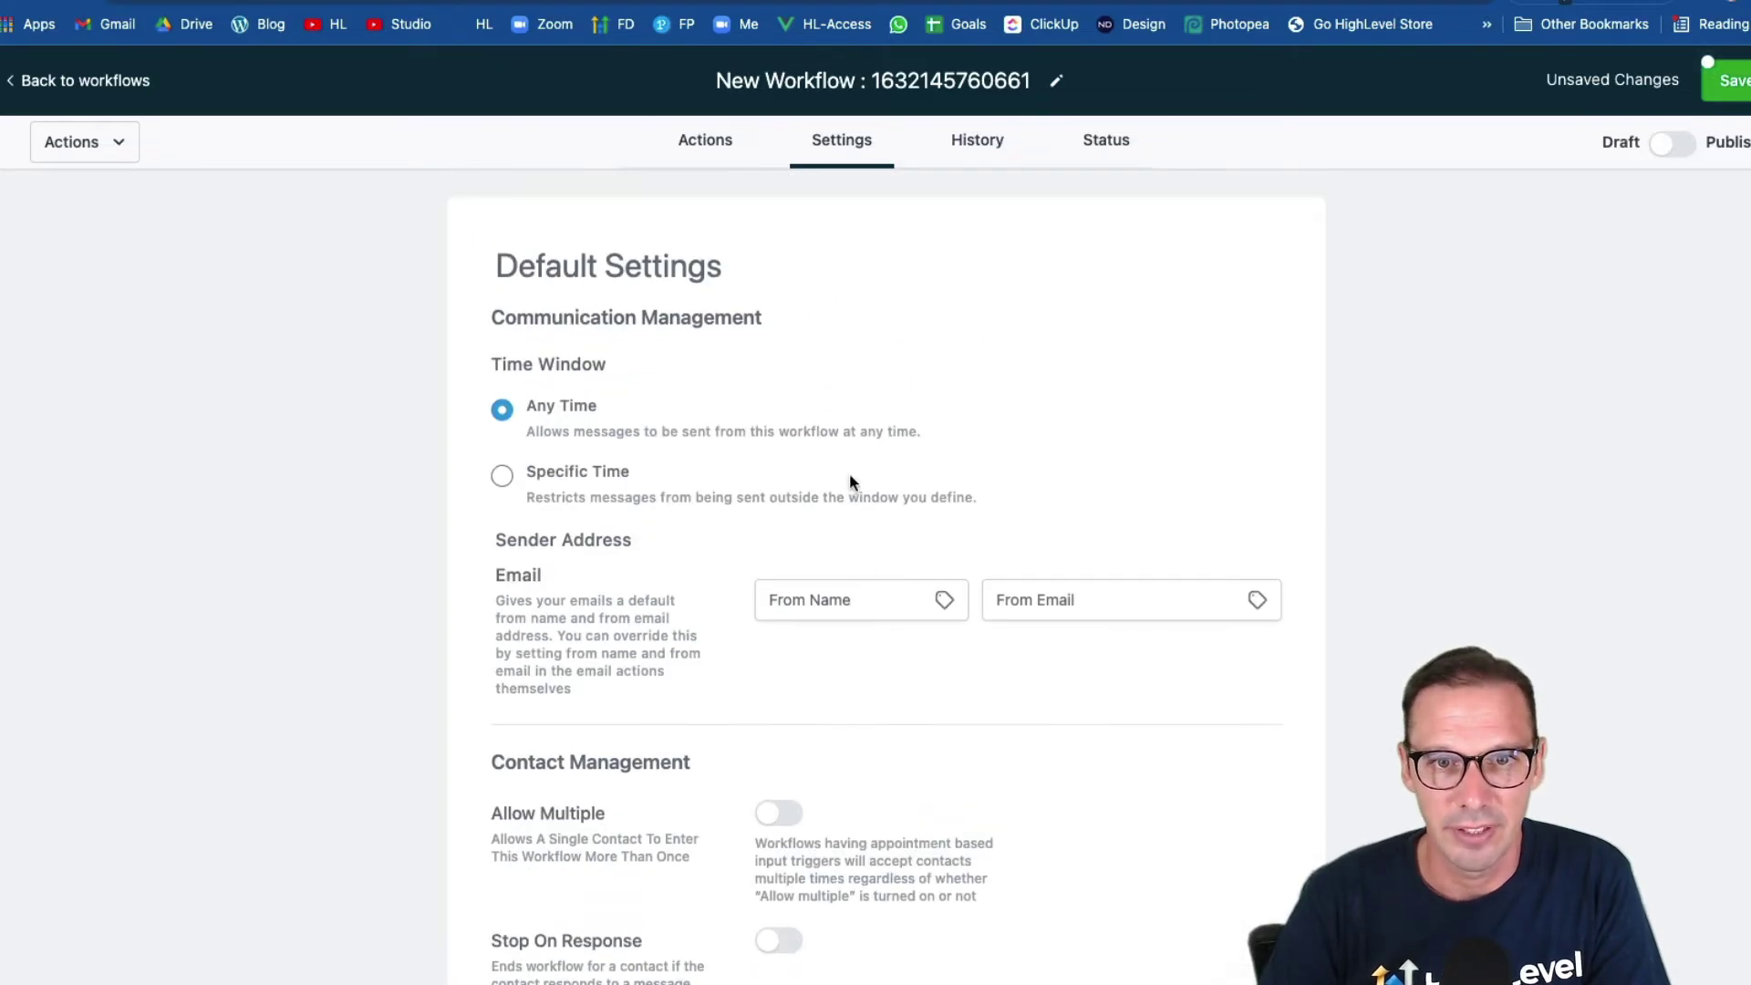
pyautogui.click(717, 159)
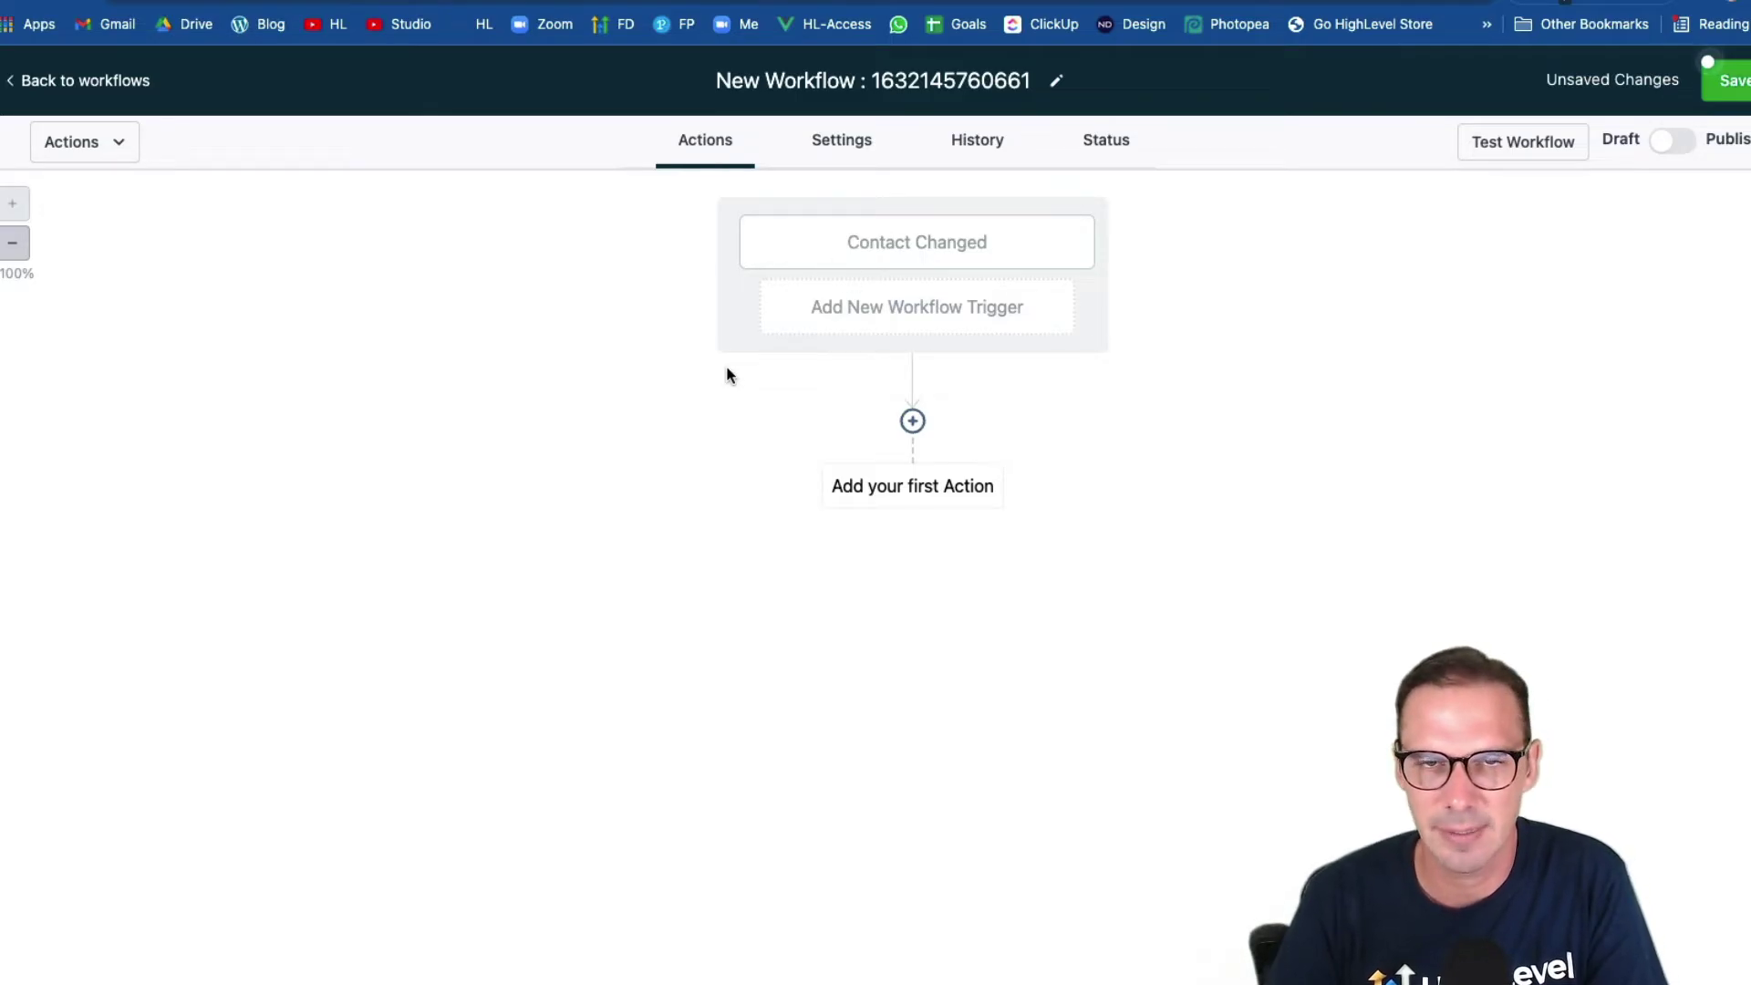
# Add a Send Email first action with From Name 'Your Agency' and the sender's e-mail address
pyautogui.click(913, 422)
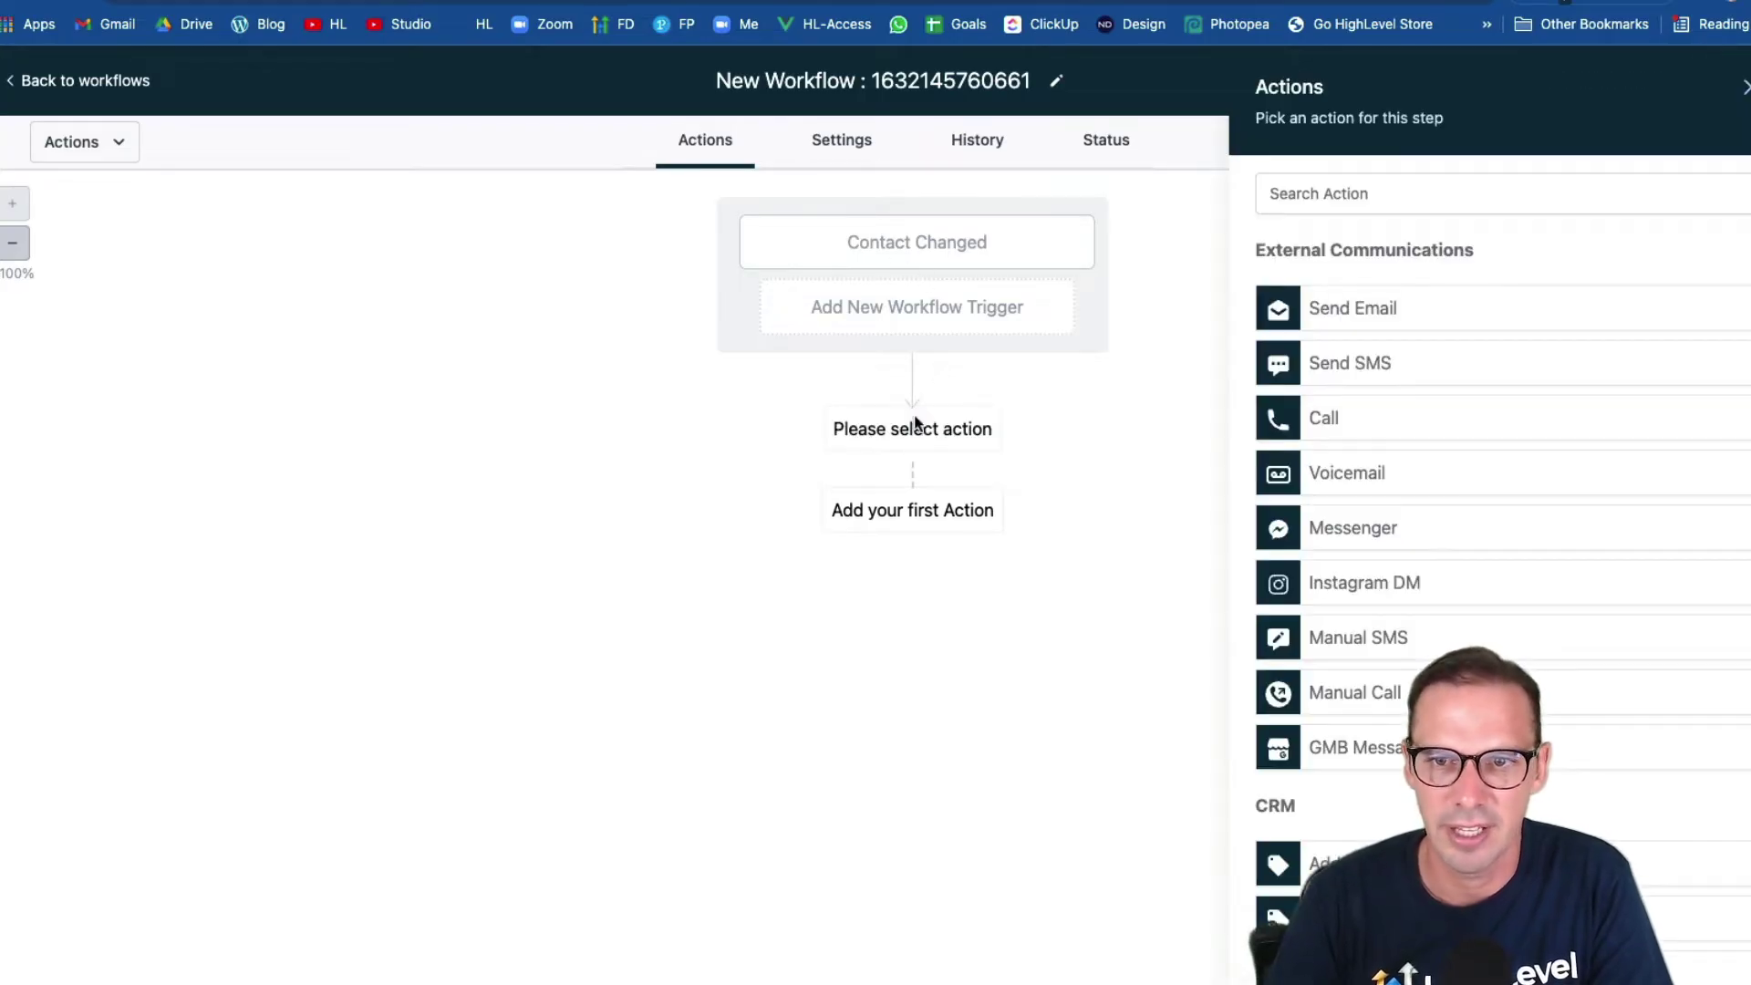
pyautogui.click(1358, 333)
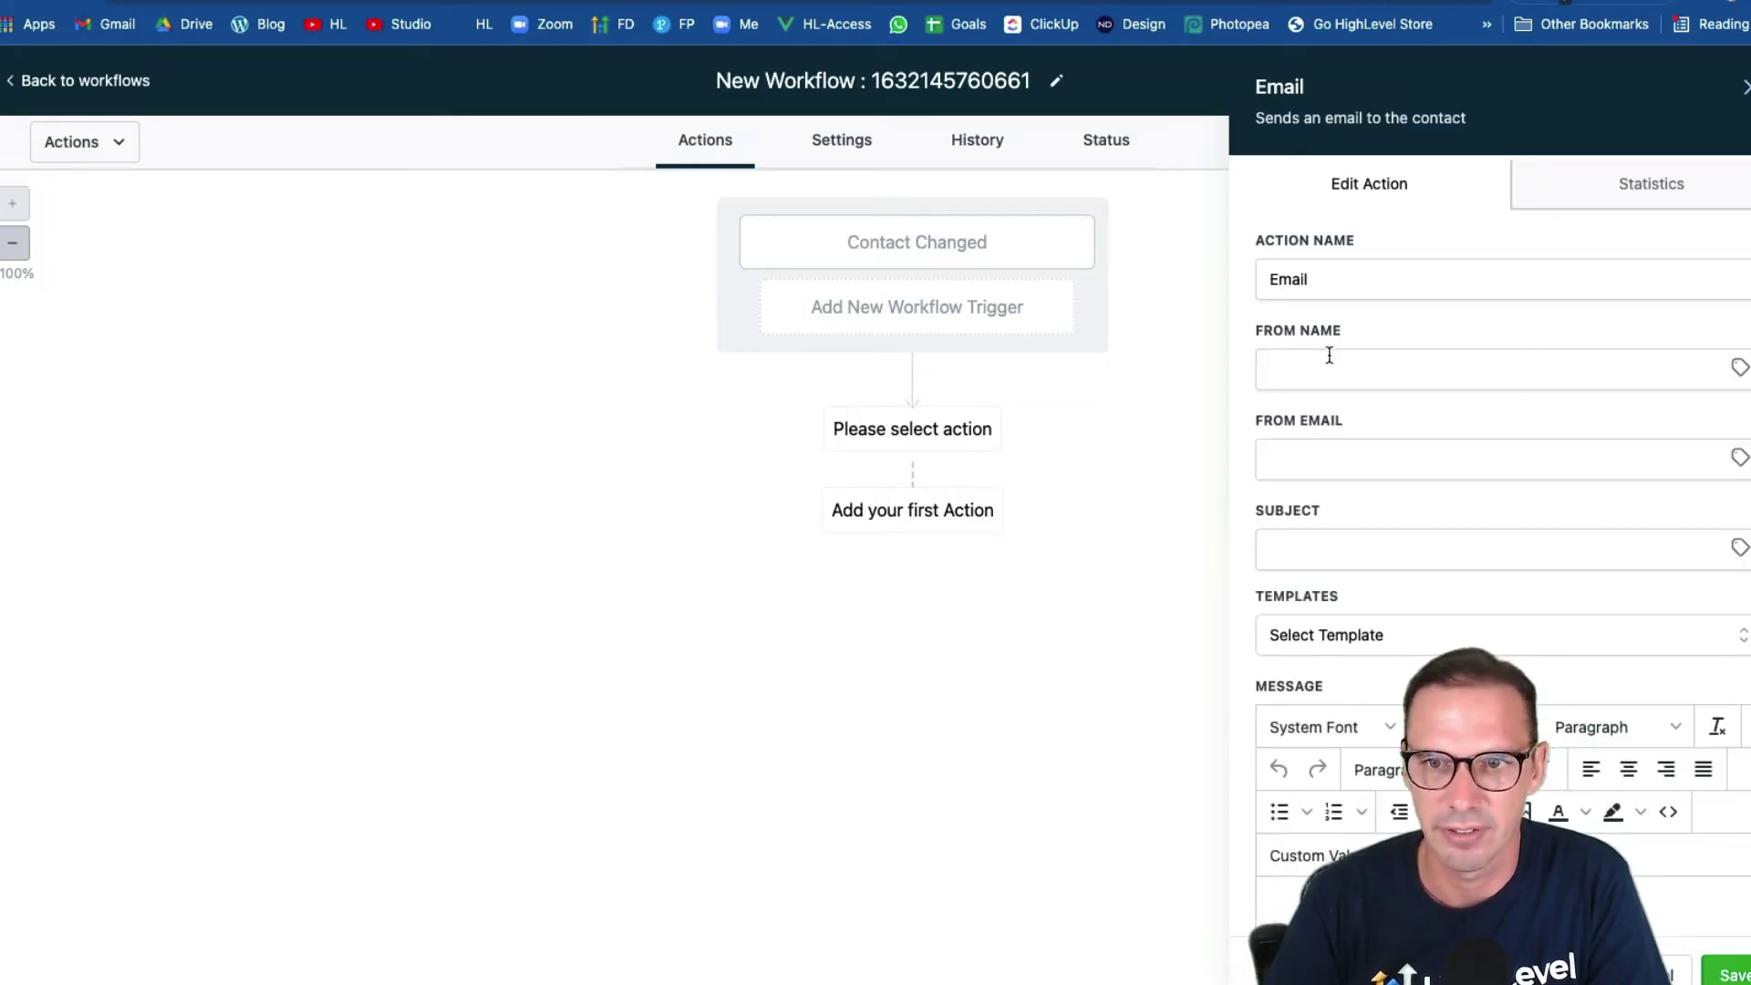
pyautogui.click(1319, 364)
pyautogui.write('Your Agency')
pyautogui.click(1291, 453)
pyautogui.write('contact@youragency.com')
# Give the email subject 'Thanks For Registering For our Webinar!' and message 'Content', then save
pyautogui.press('Tab')
pyautogui.write('Thanks For Registering For our We')
pyautogui.press('BackSpace')
pyautogui.press('BackSpace')
pyautogui.press('BackSpace')
pyautogui.press('BackSpace')
pyautogui.press('BackSpace')
pyautogui.write('ur We')
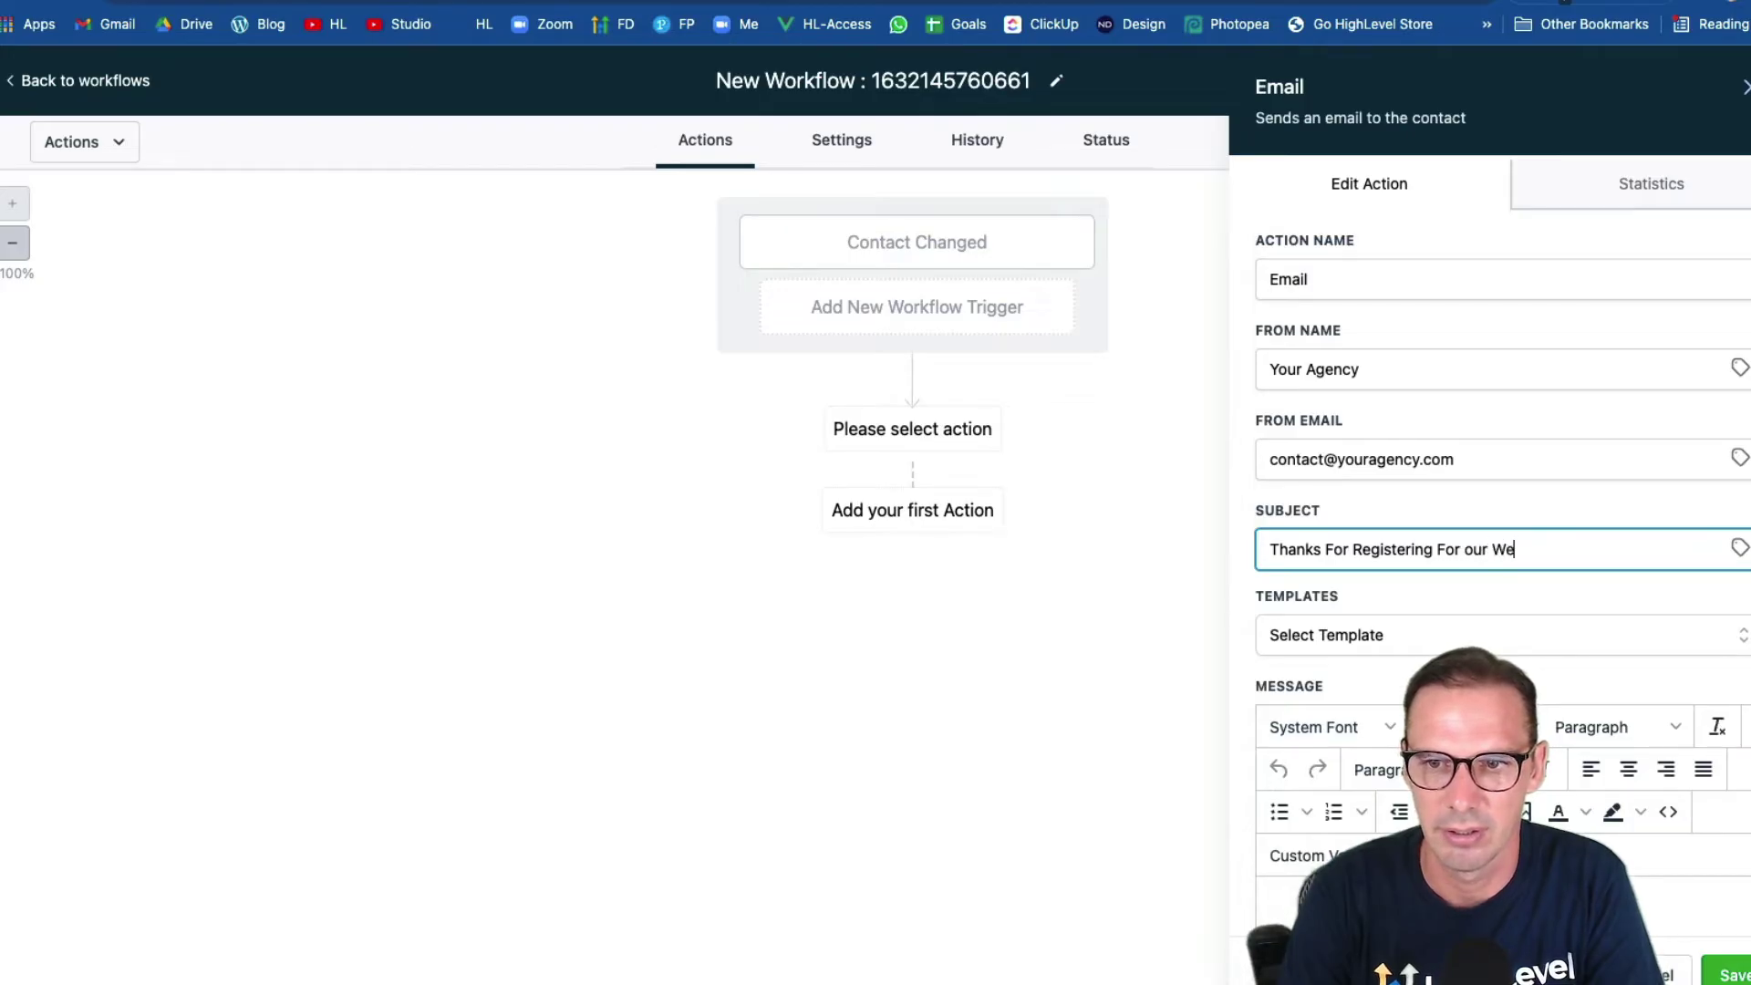
pyautogui.write('binar!')
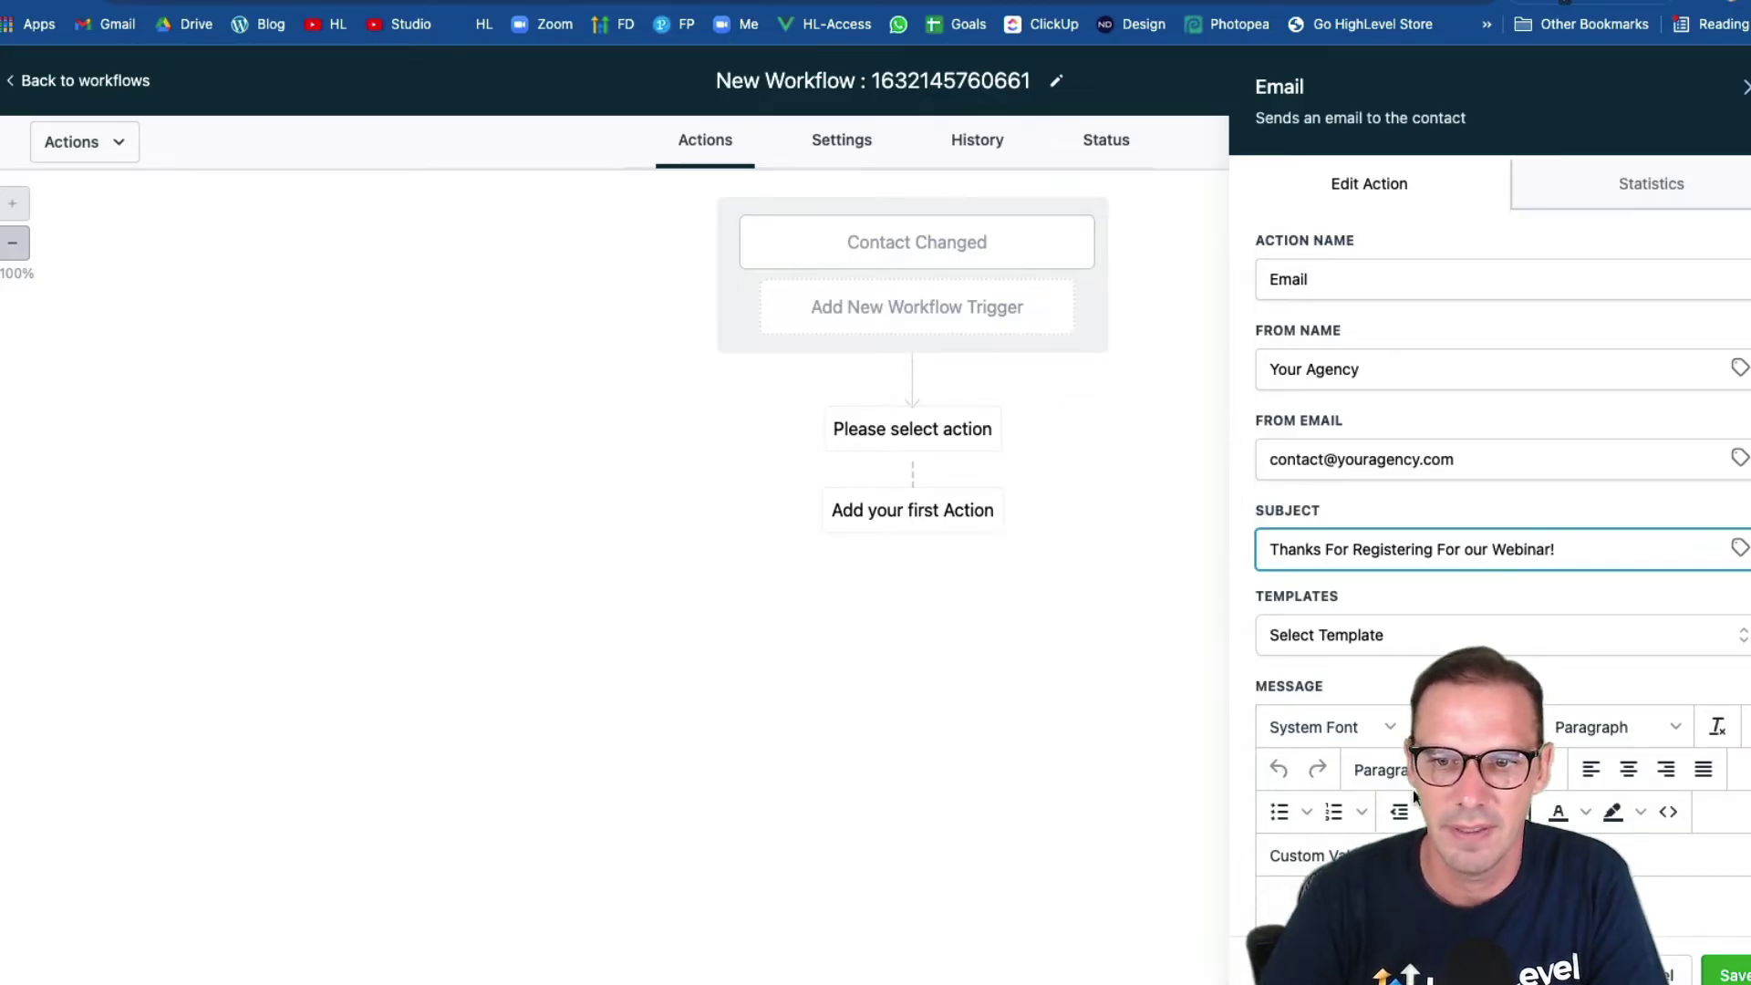
pyautogui.scroll(-3, 1377, 753)
pyautogui.click(1376, 753)
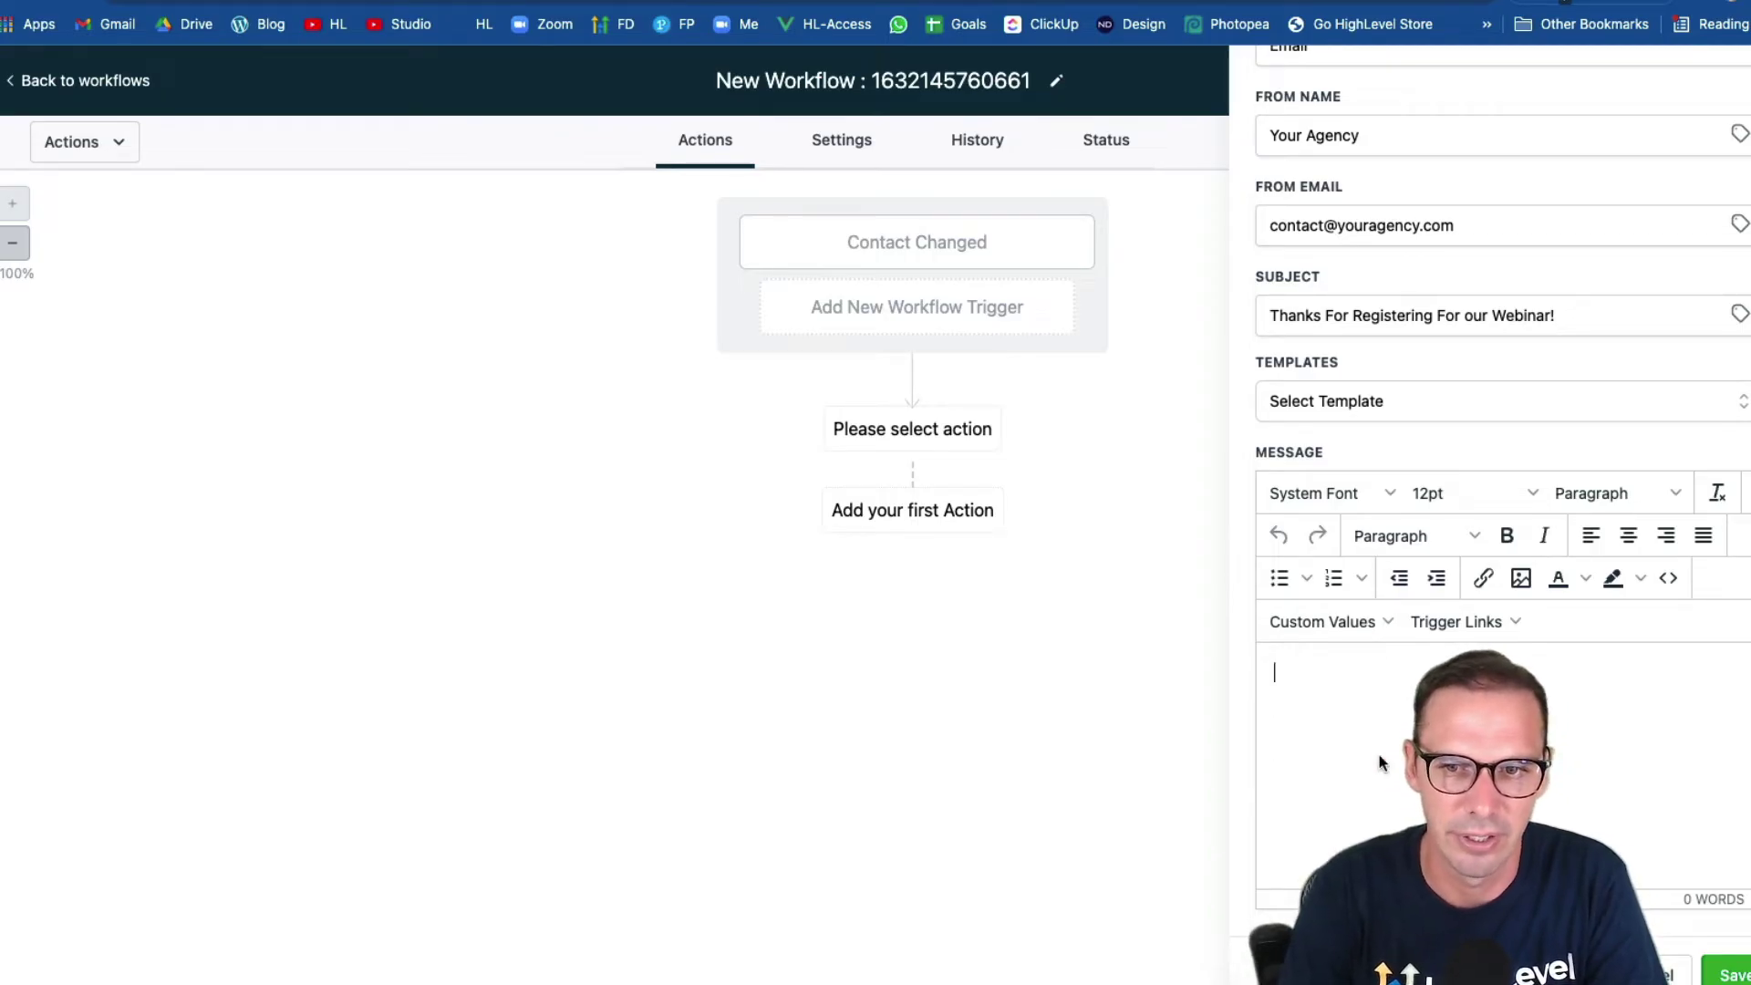
pyautogui.write('Content')
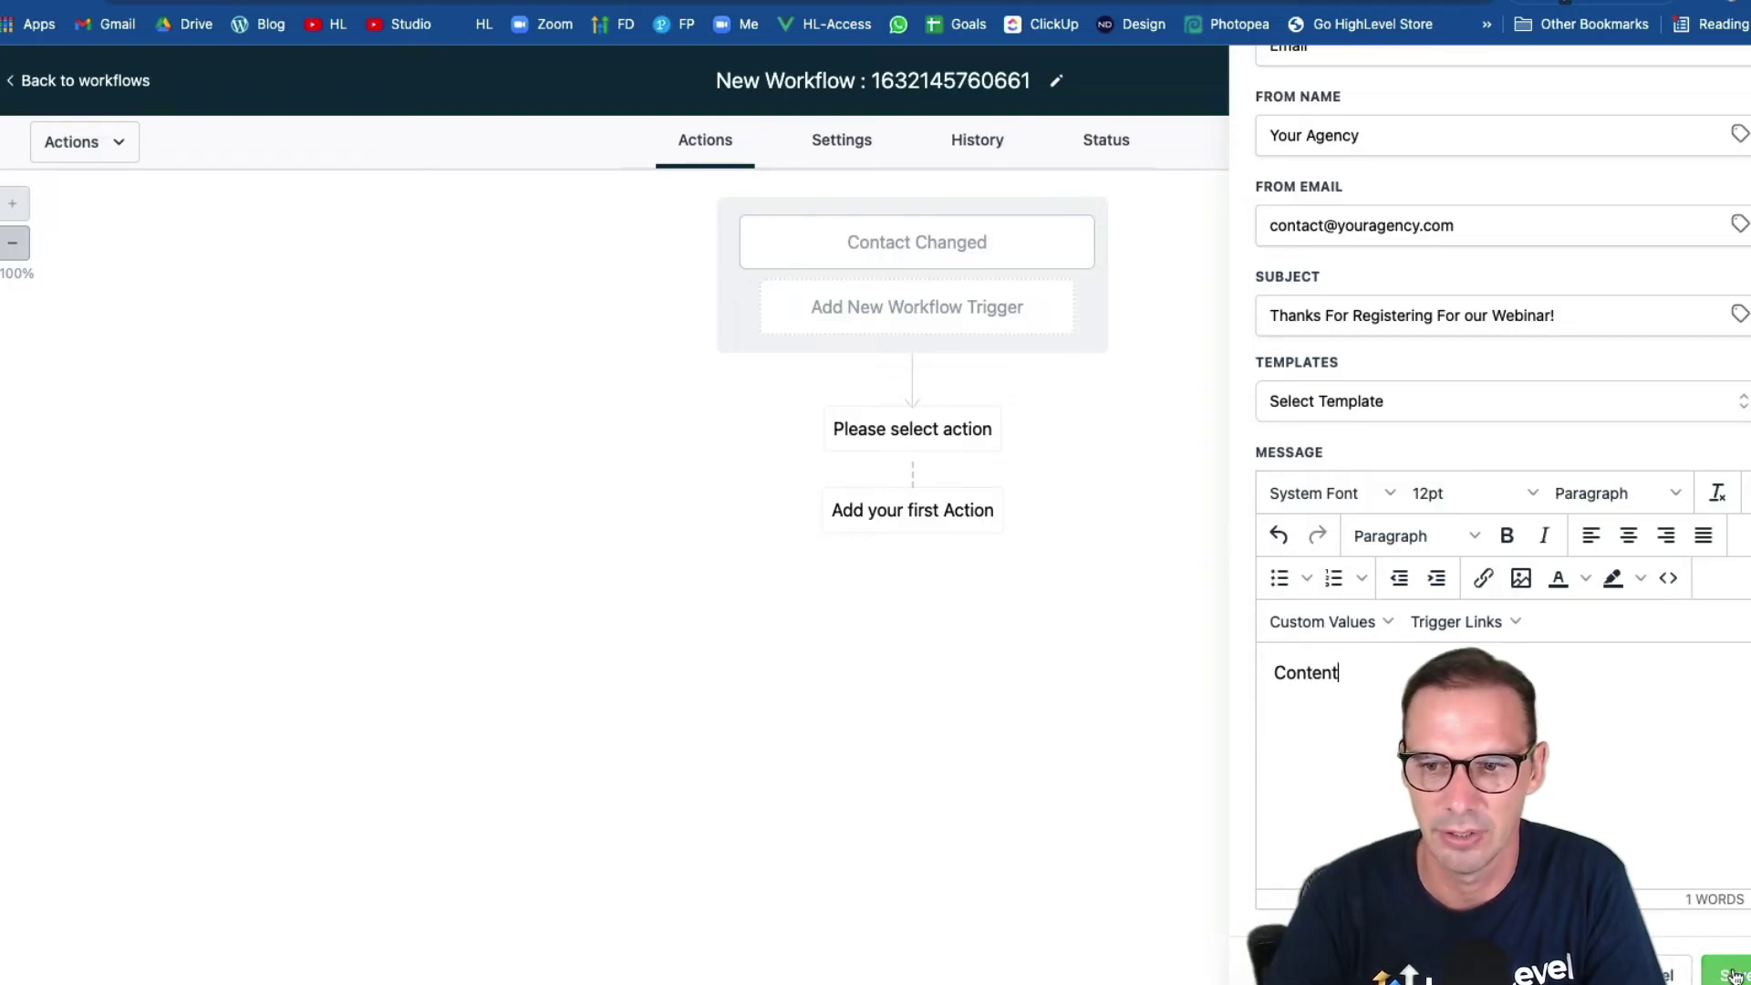
pyautogui.click(1733, 974)
# Rename the email action to 'Registration Email' and save it
pyautogui.click(907, 501)
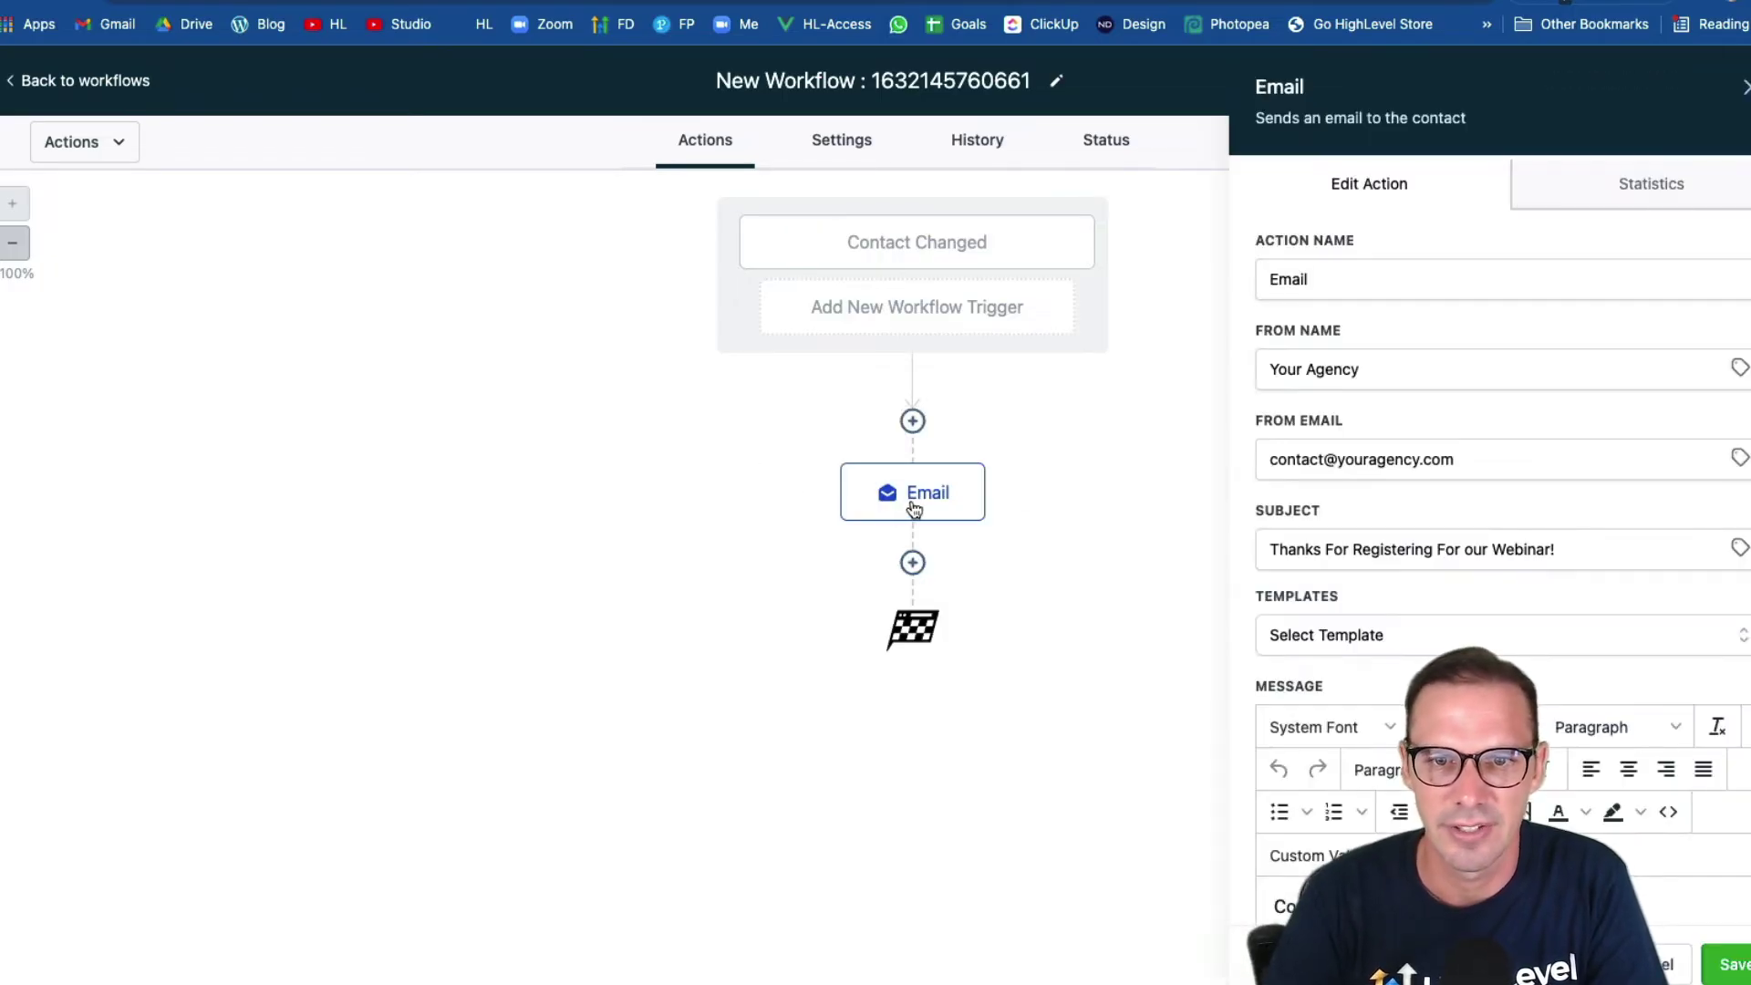
pyautogui.click(1270, 279)
pyautogui.write('Registrat')
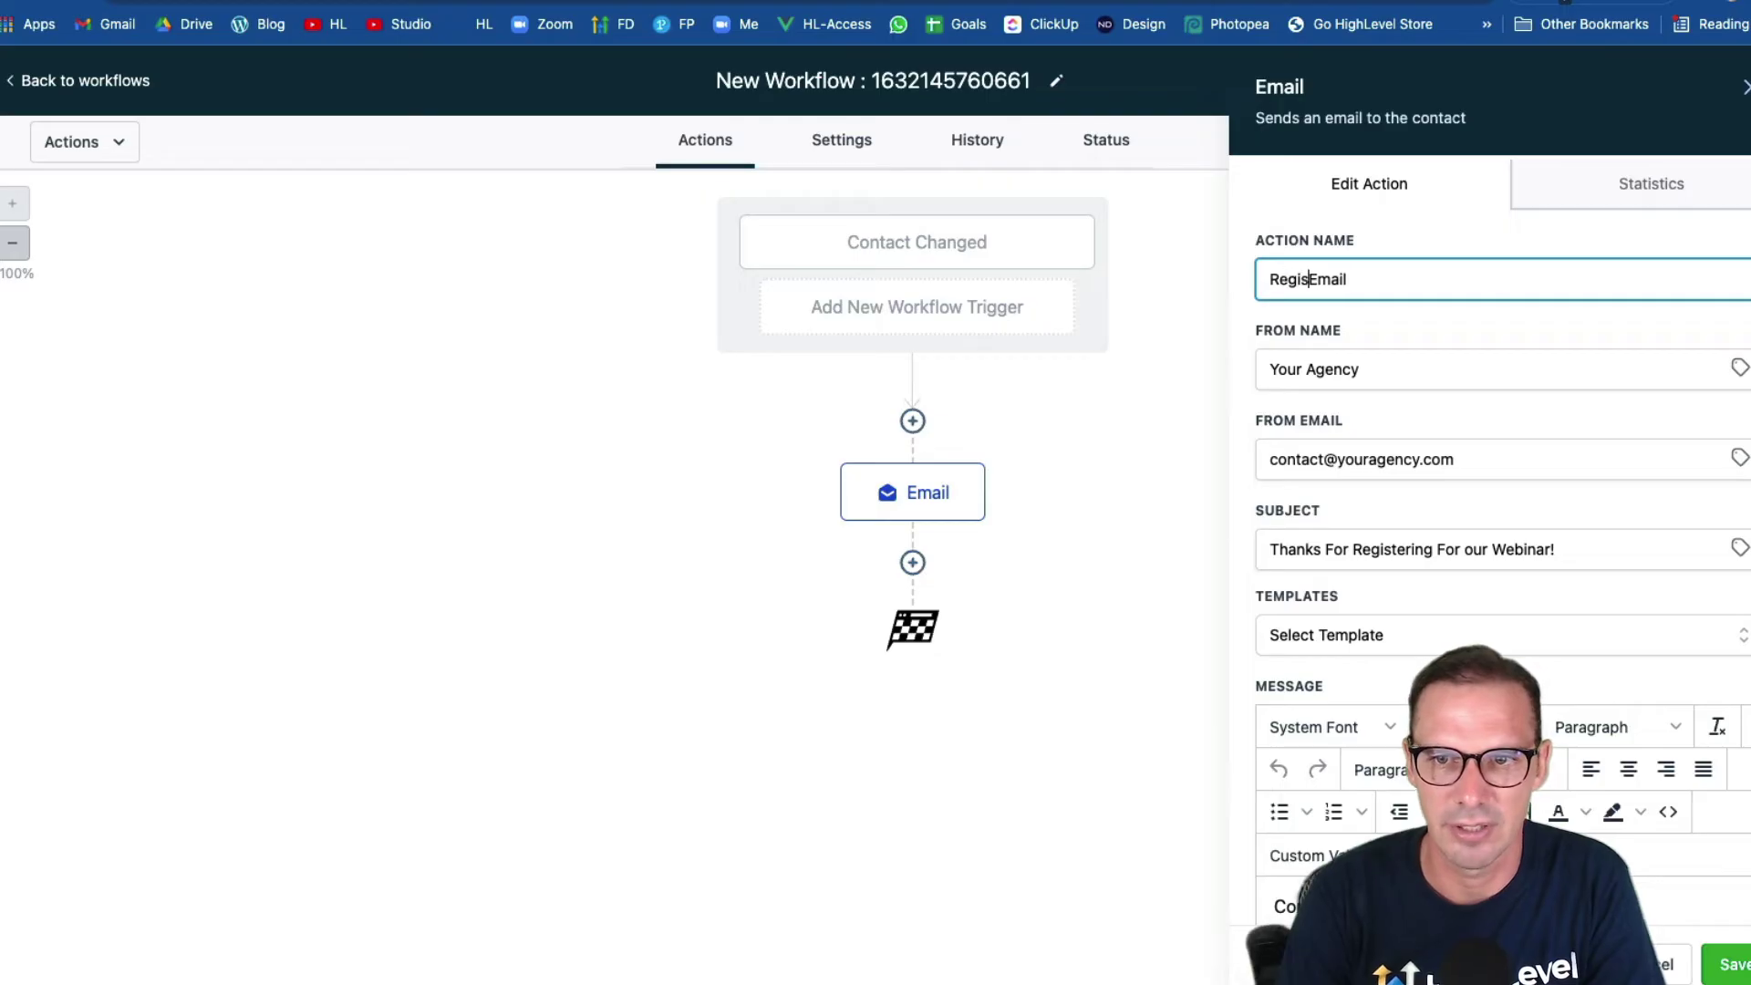
pyautogui.write('ion')
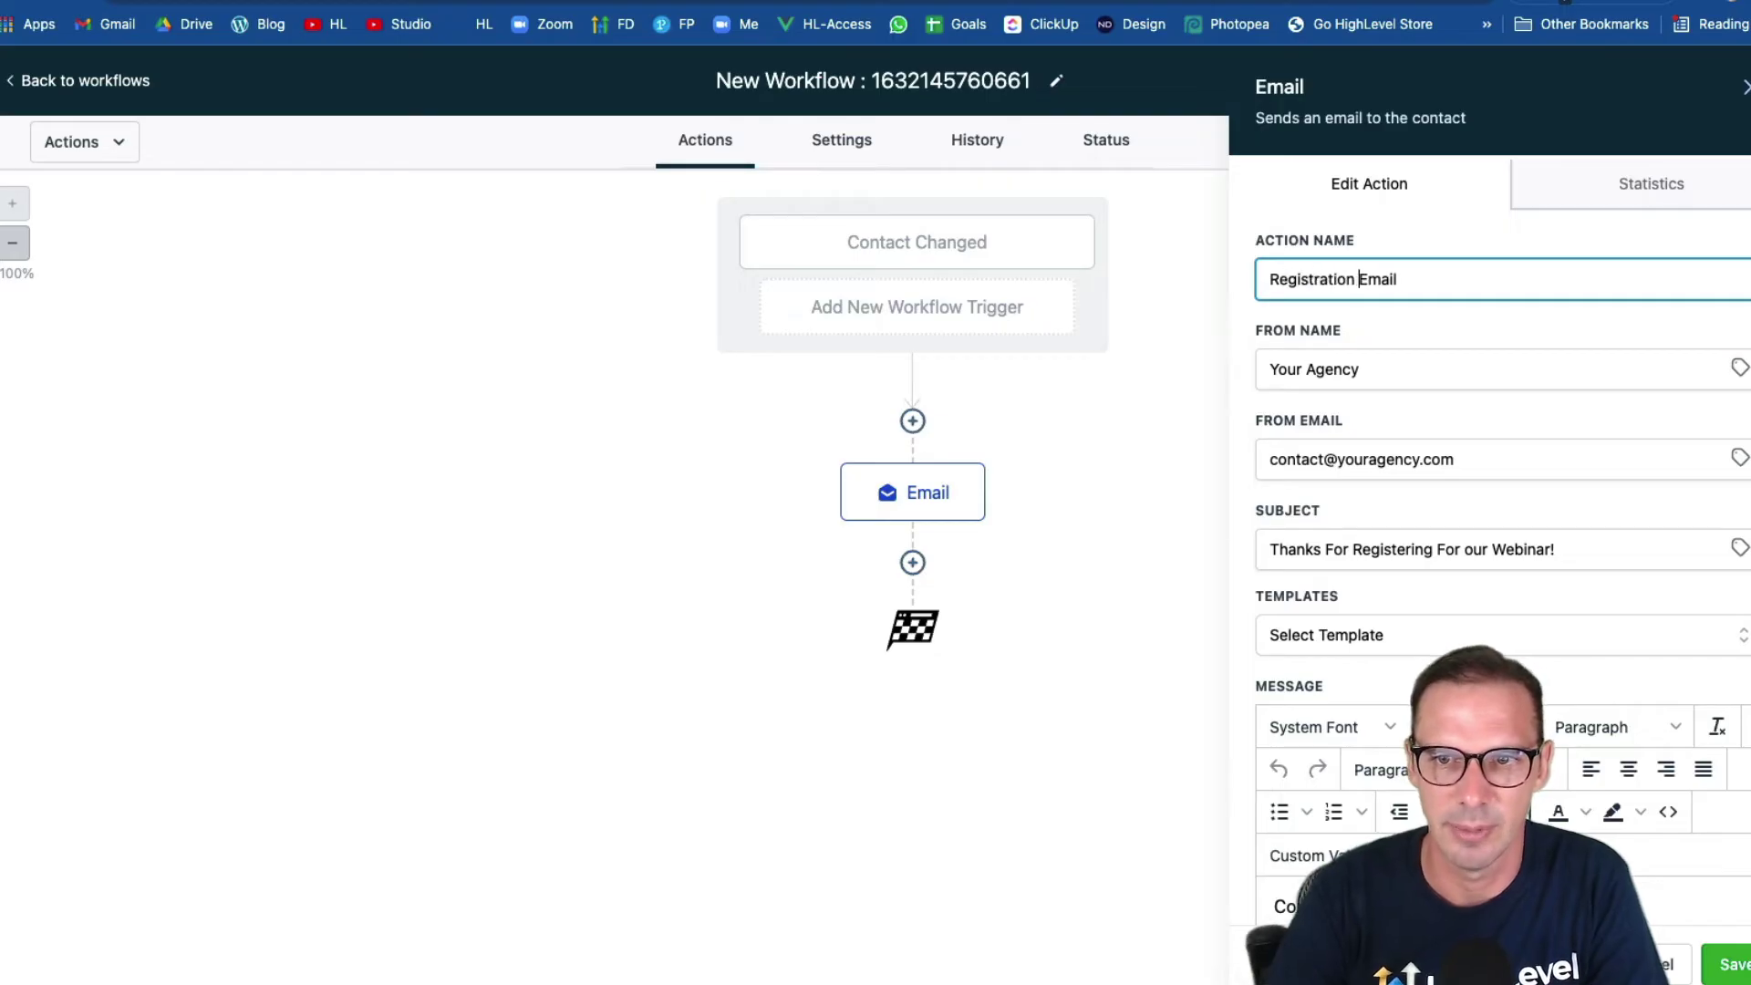
pyautogui.click(1728, 964)
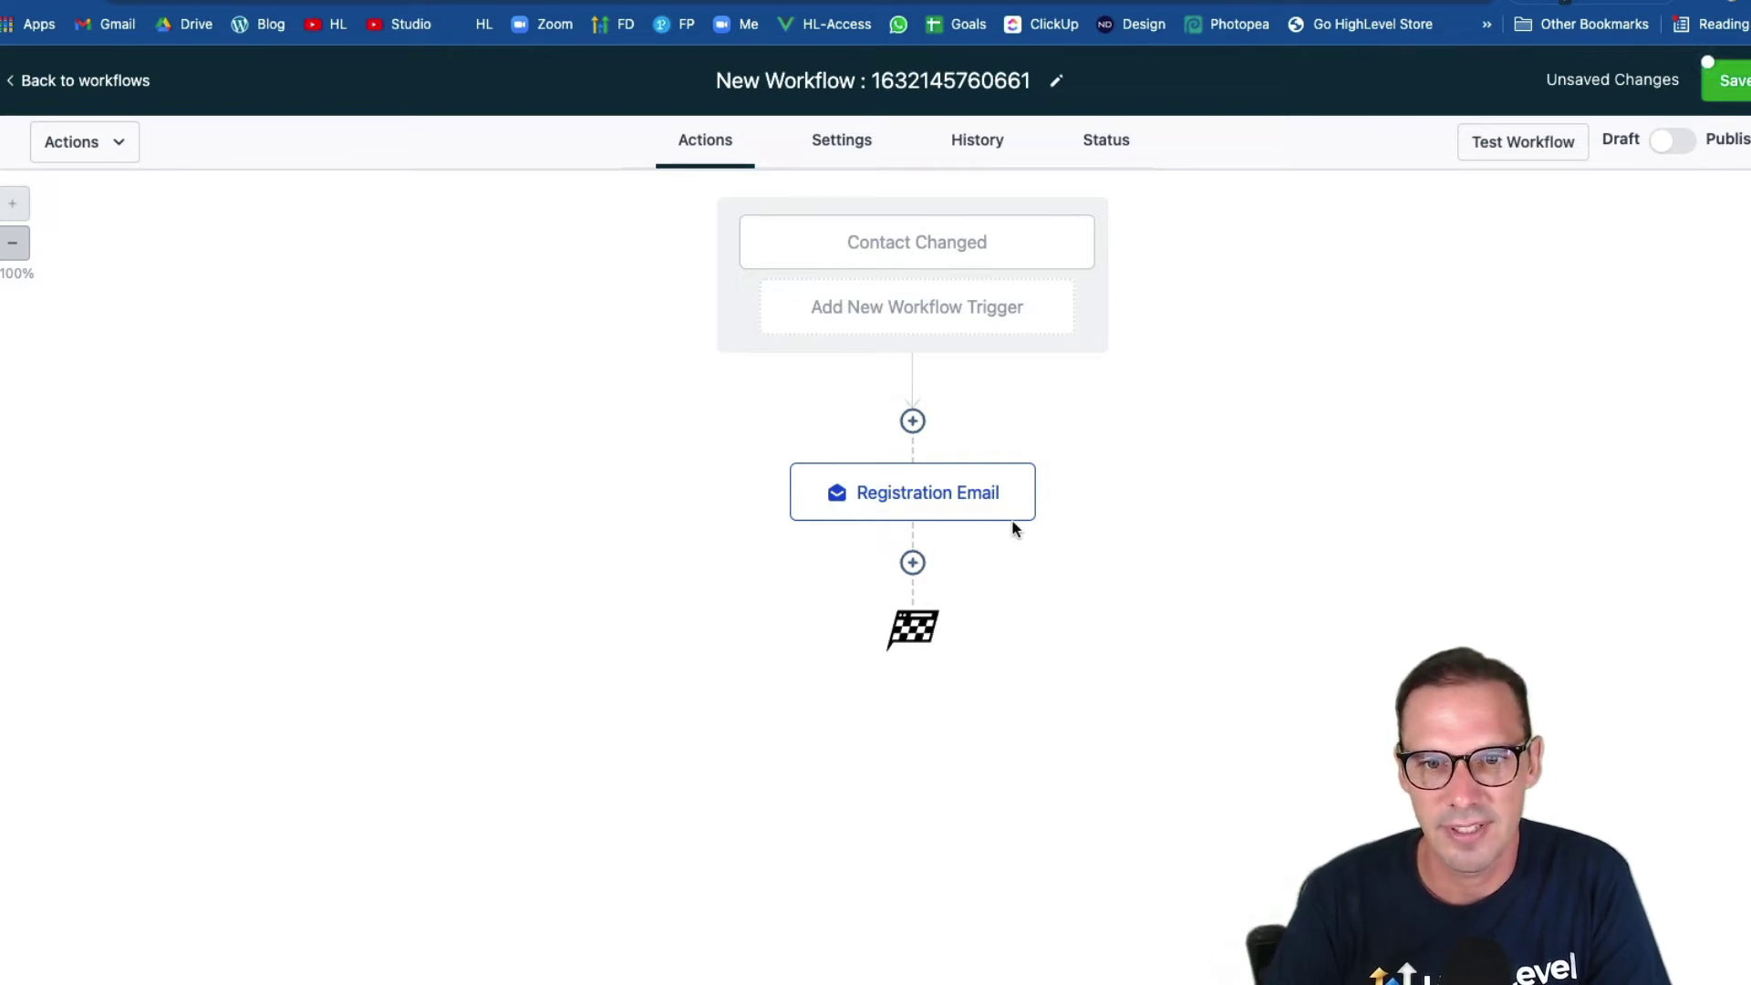
# Add a Wait action after the Registration Email, keyed to Appointment or Event Time
pyautogui.click(913, 565)
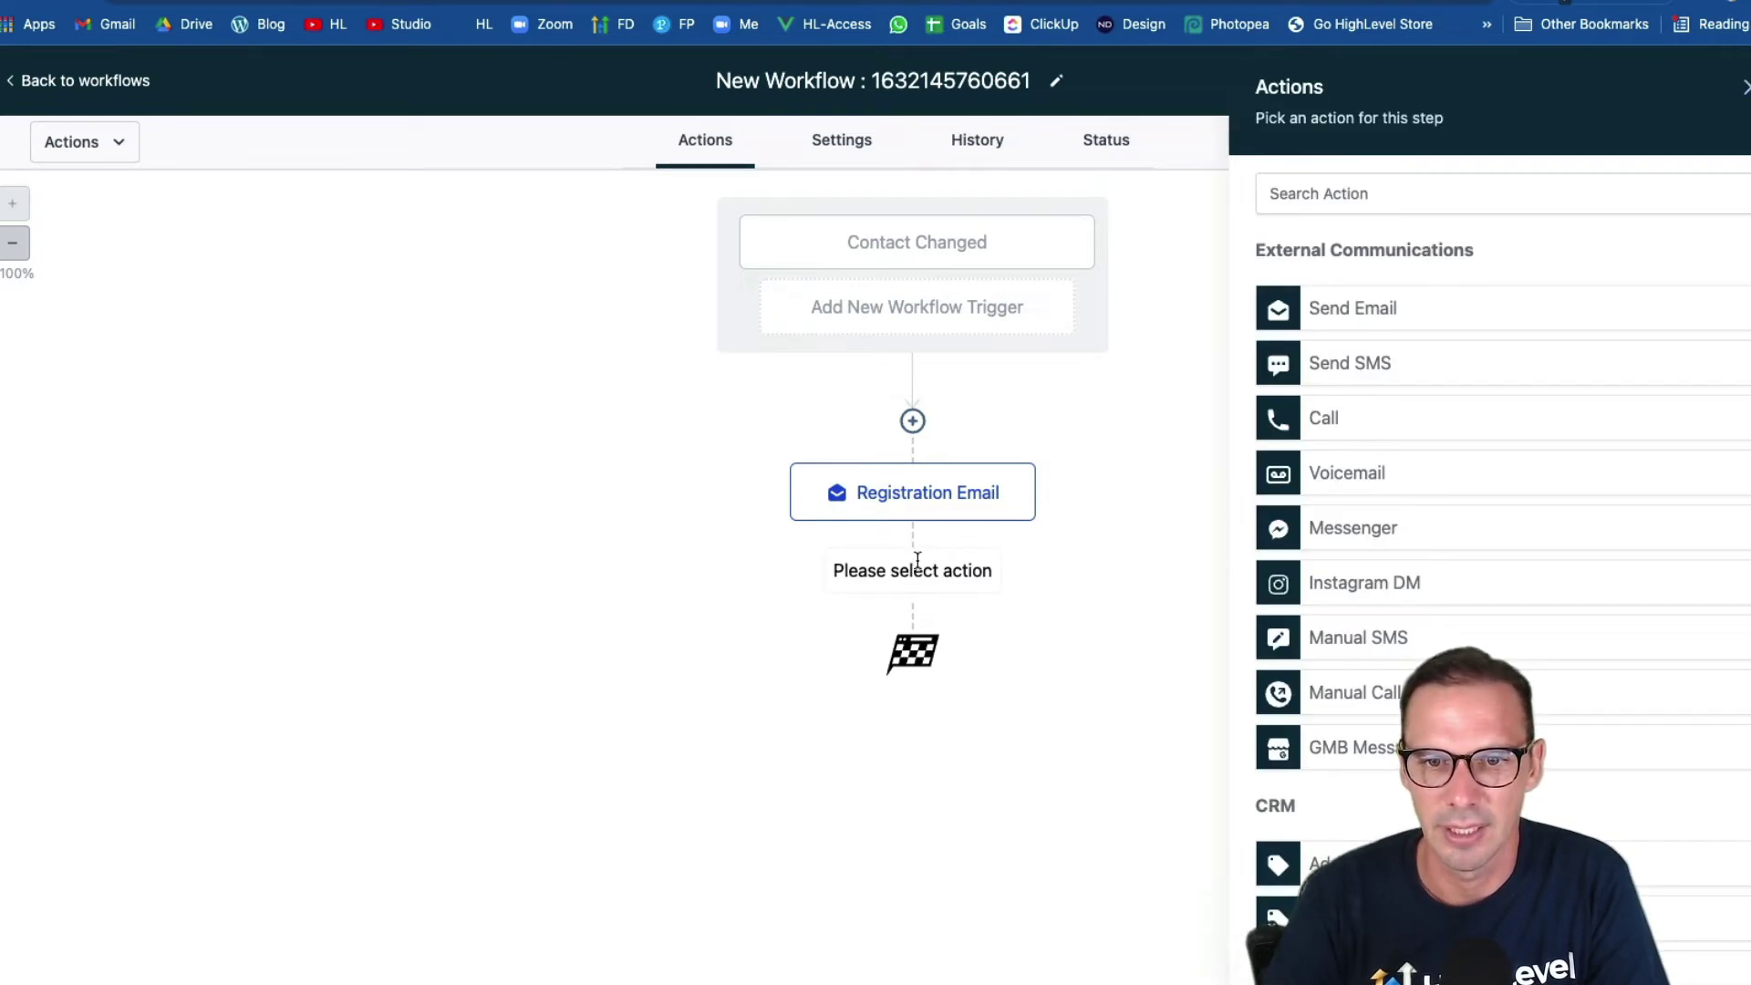
pyautogui.click(1387, 193)
pyautogui.write('wait')
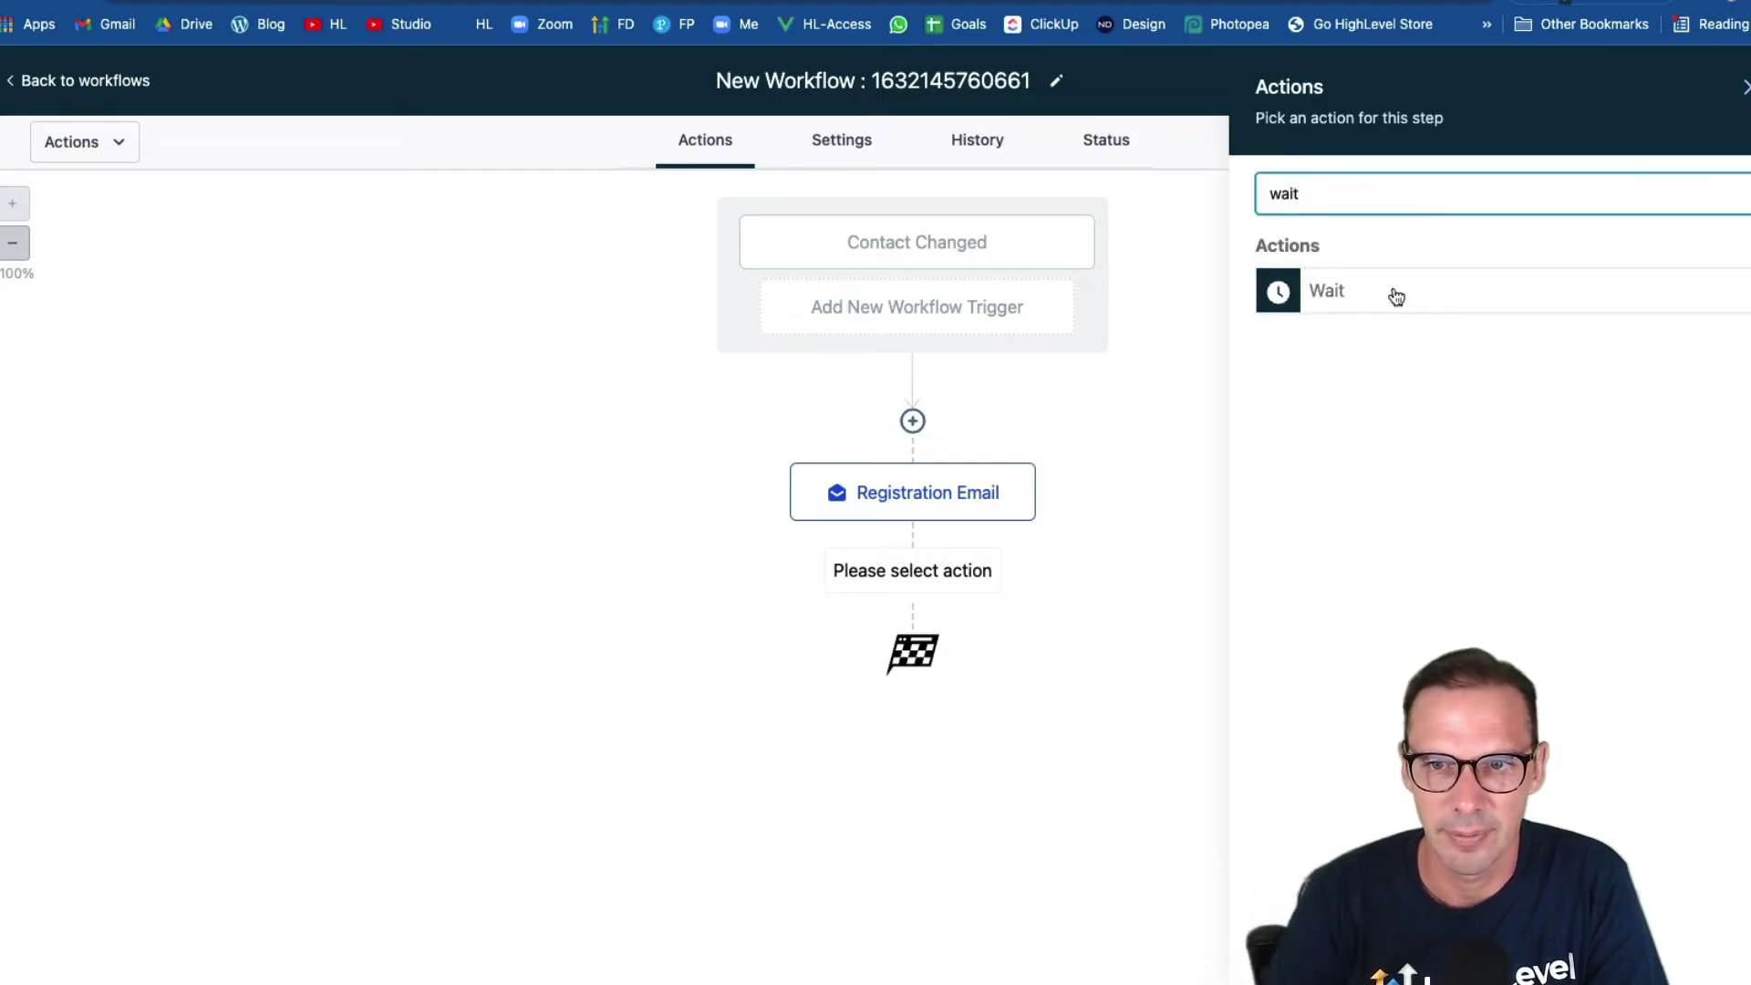
pyautogui.click(1396, 295)
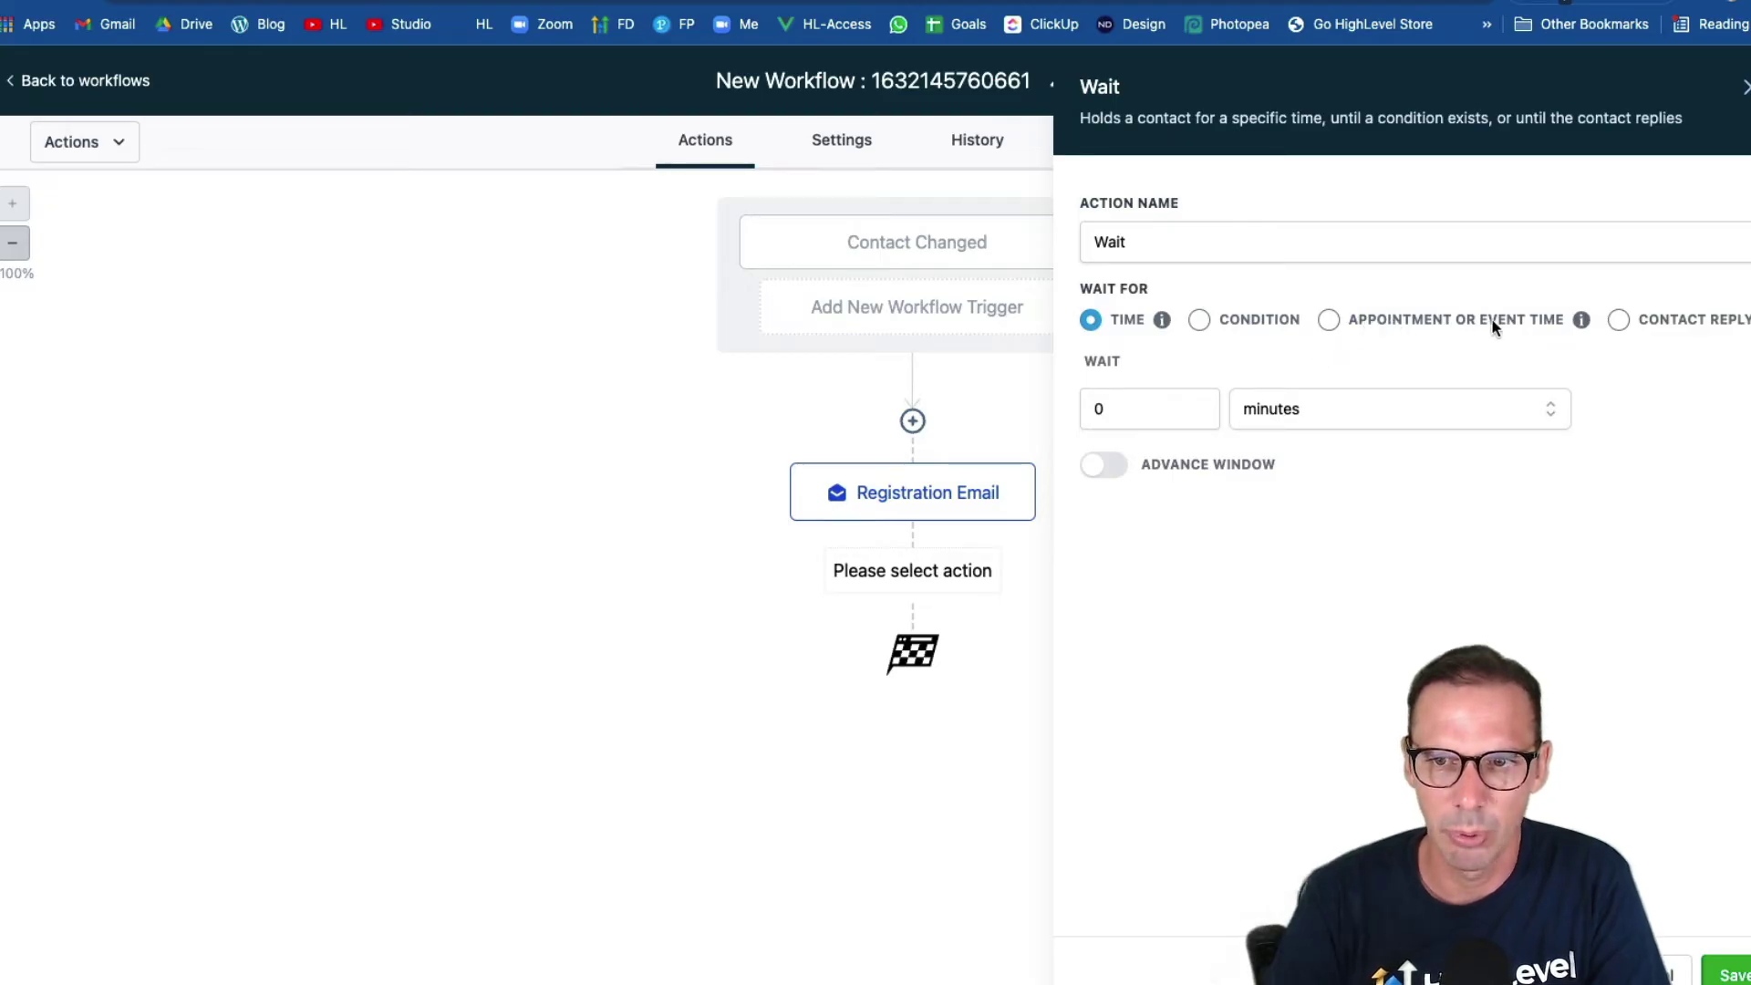
pyautogui.click(1329, 320)
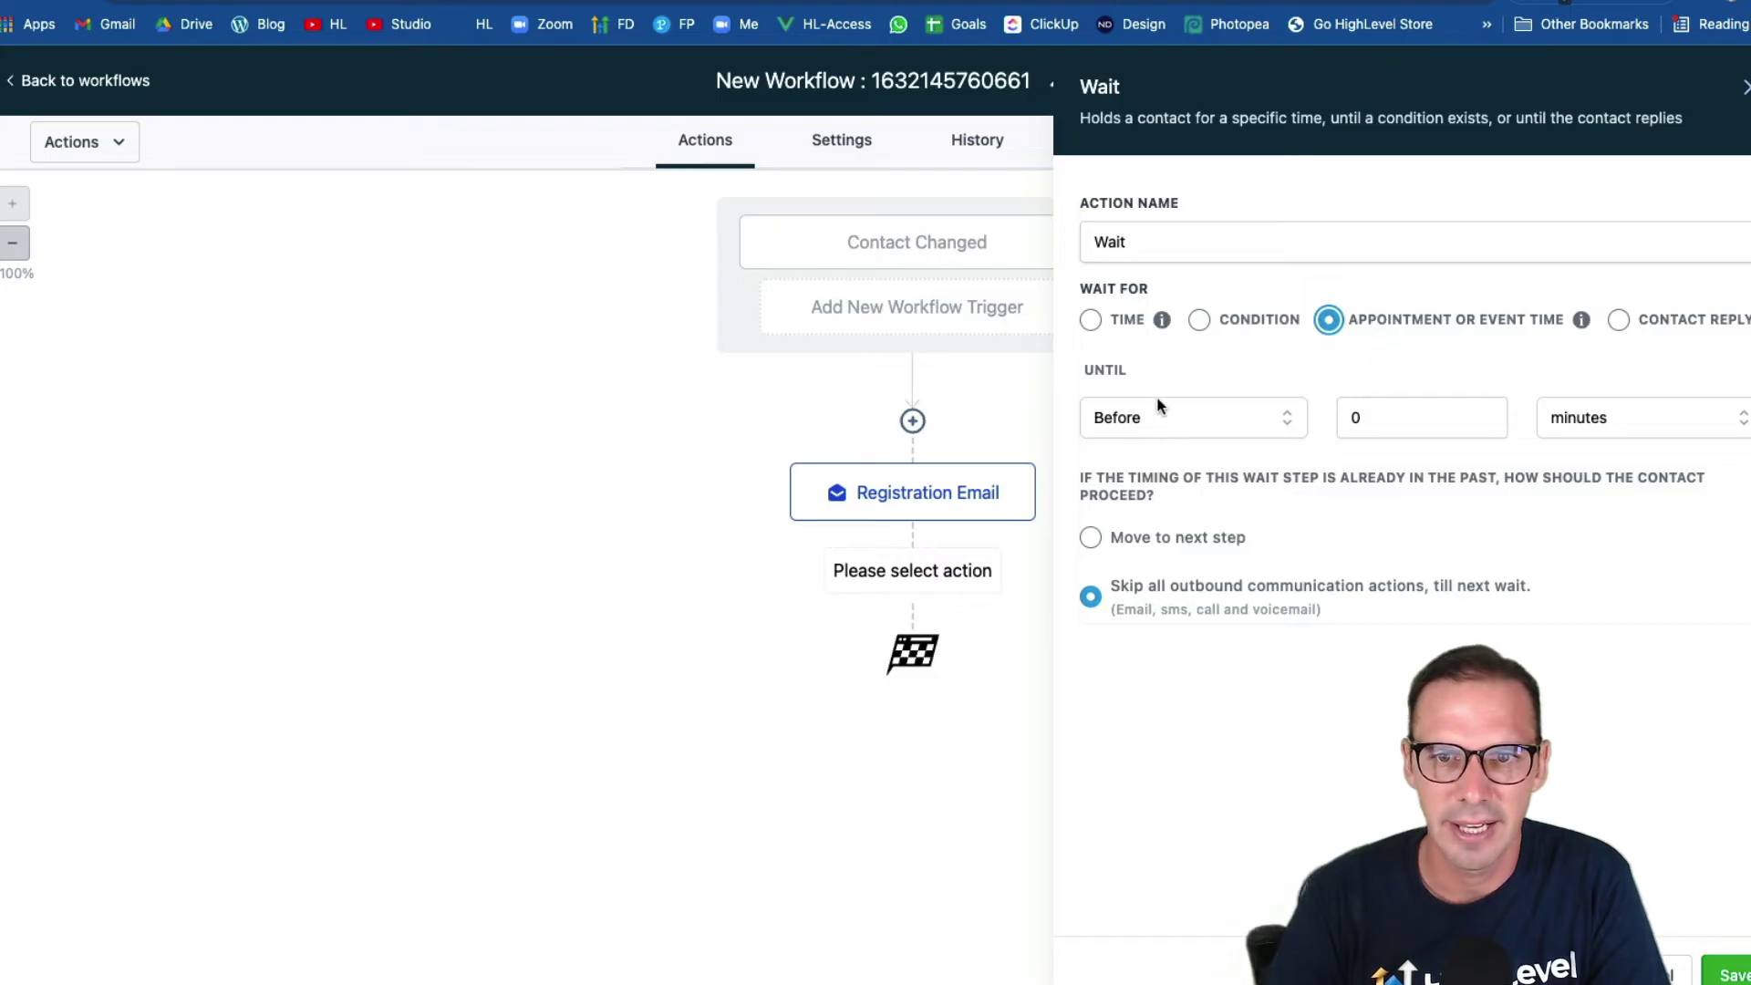
# Set the wait to 1 day before, name it 'Wait until 1 Day before Webinar', and save
pyautogui.click(1572, 423)
pyautogui.click(1570, 506)
pyautogui.click(1428, 428)
pyautogui.press('BackSpace')
pyautogui.write('1')
pyautogui.click(1584, 422)
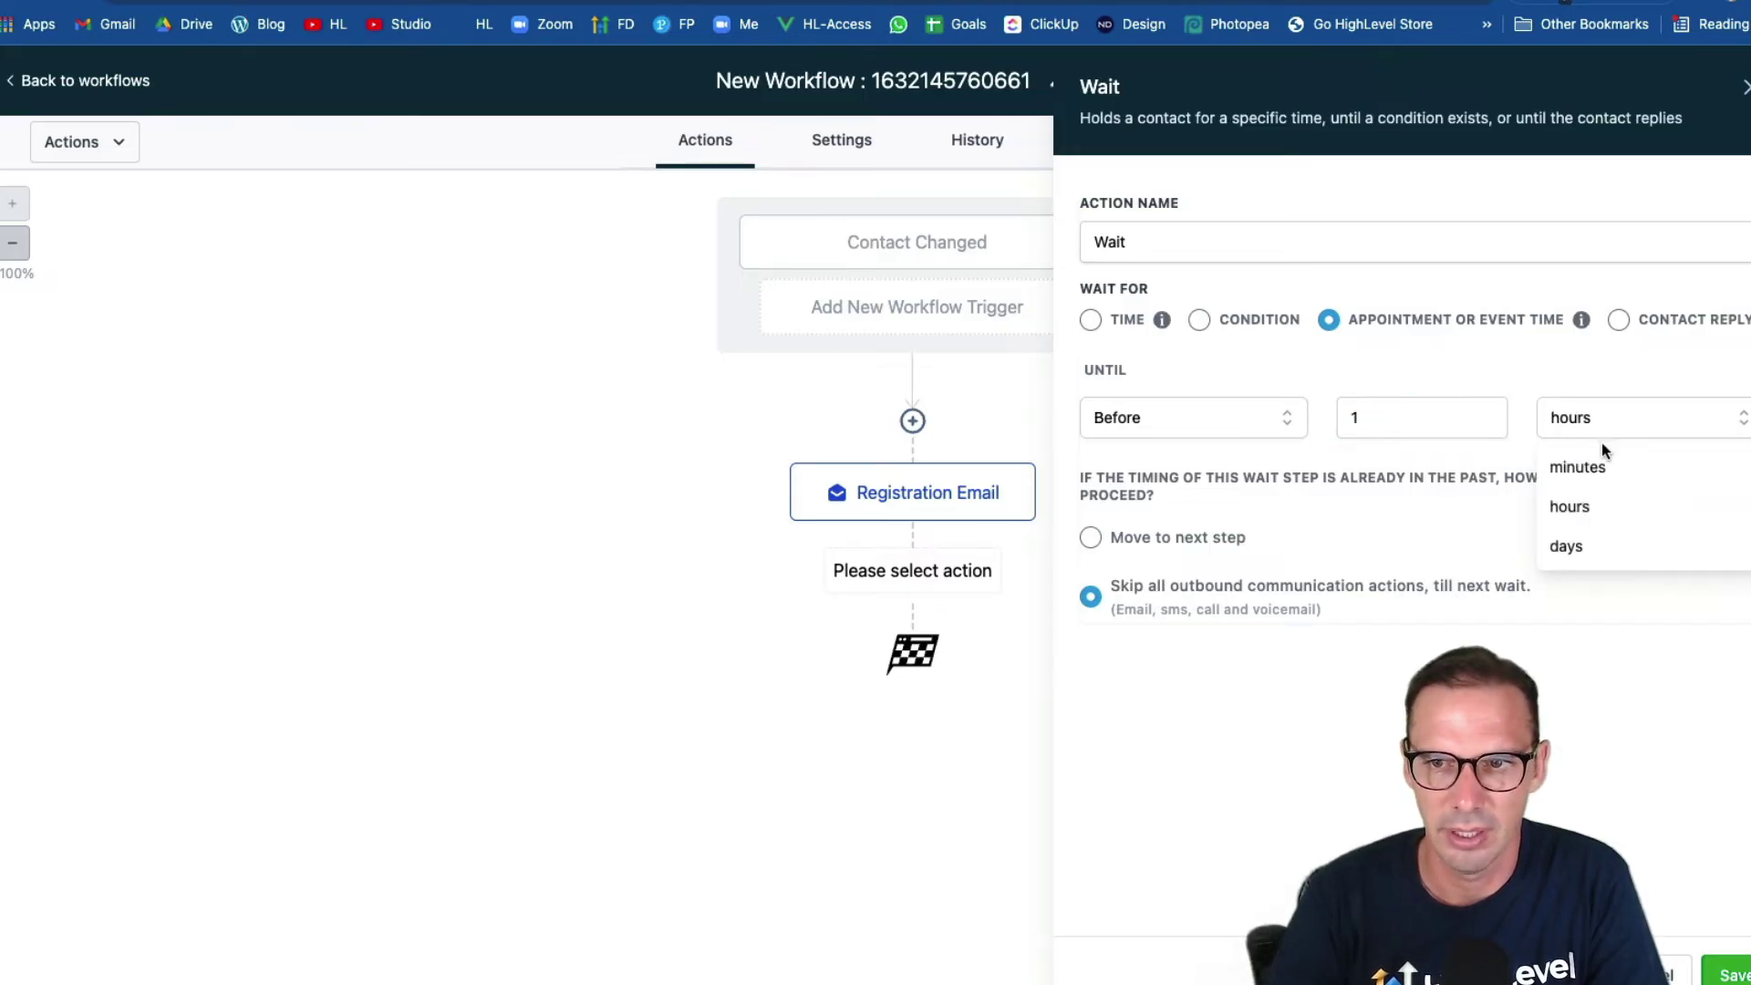
pyautogui.click(1588, 547)
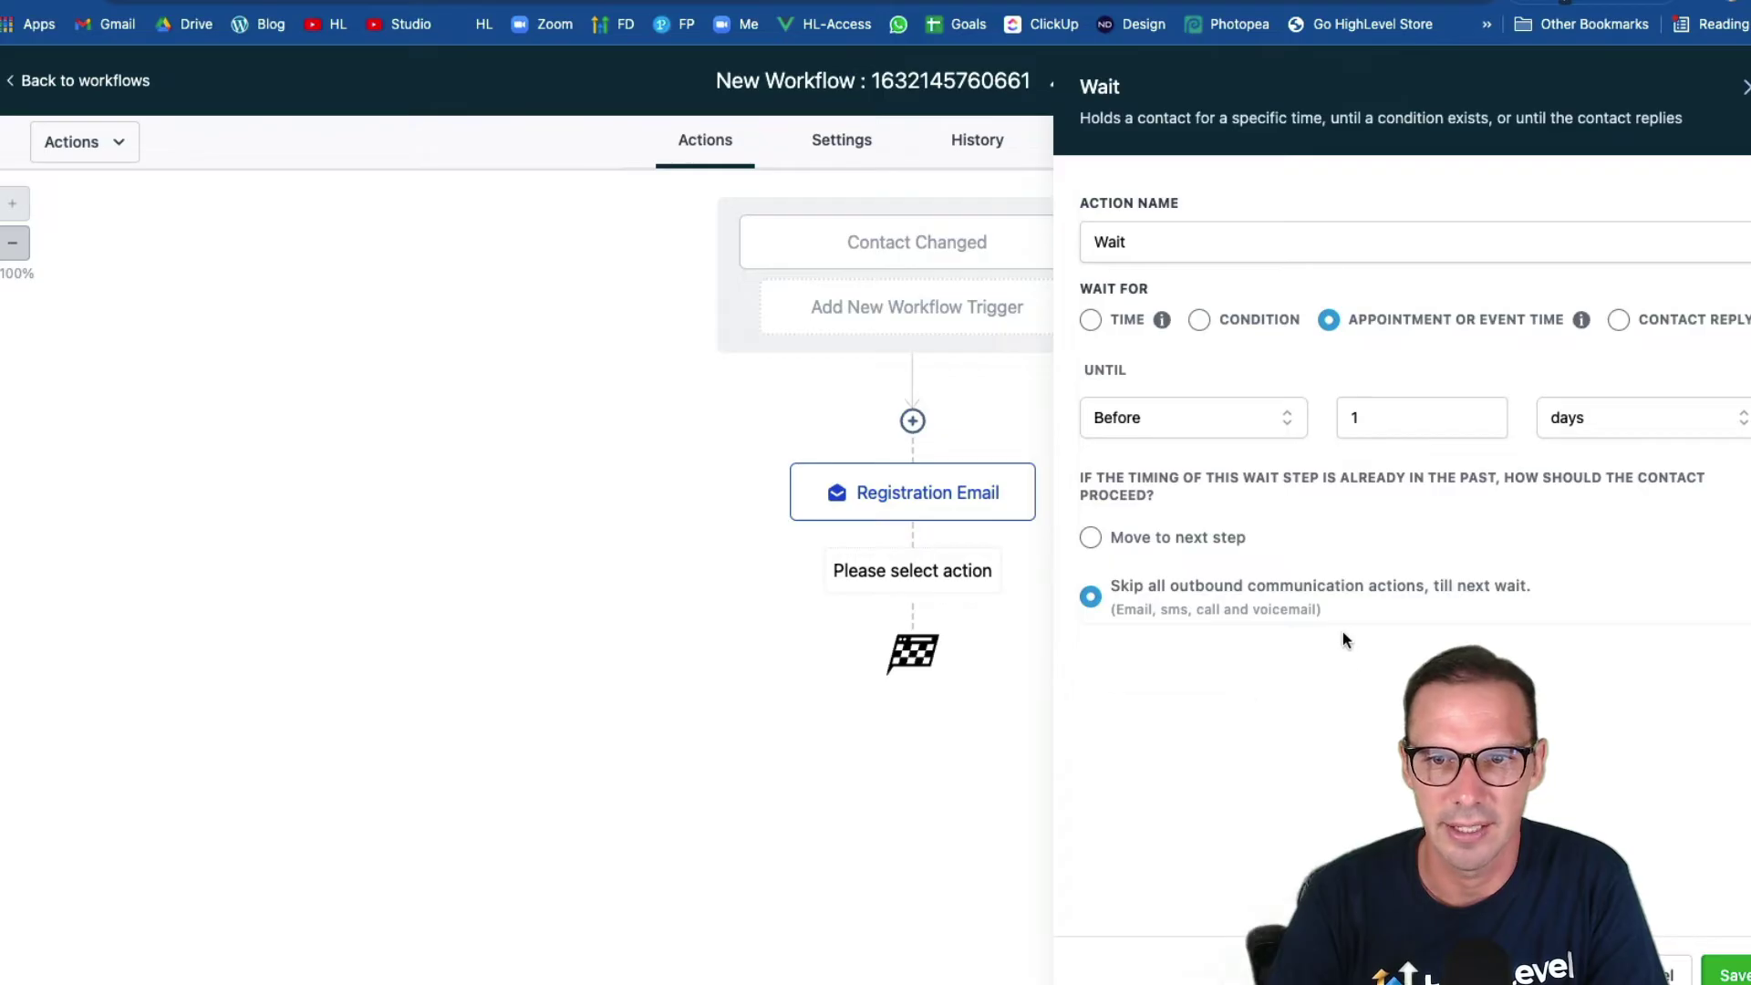
pyautogui.click(1137, 242)
pyautogui.write('until 1 Day before Webinar')
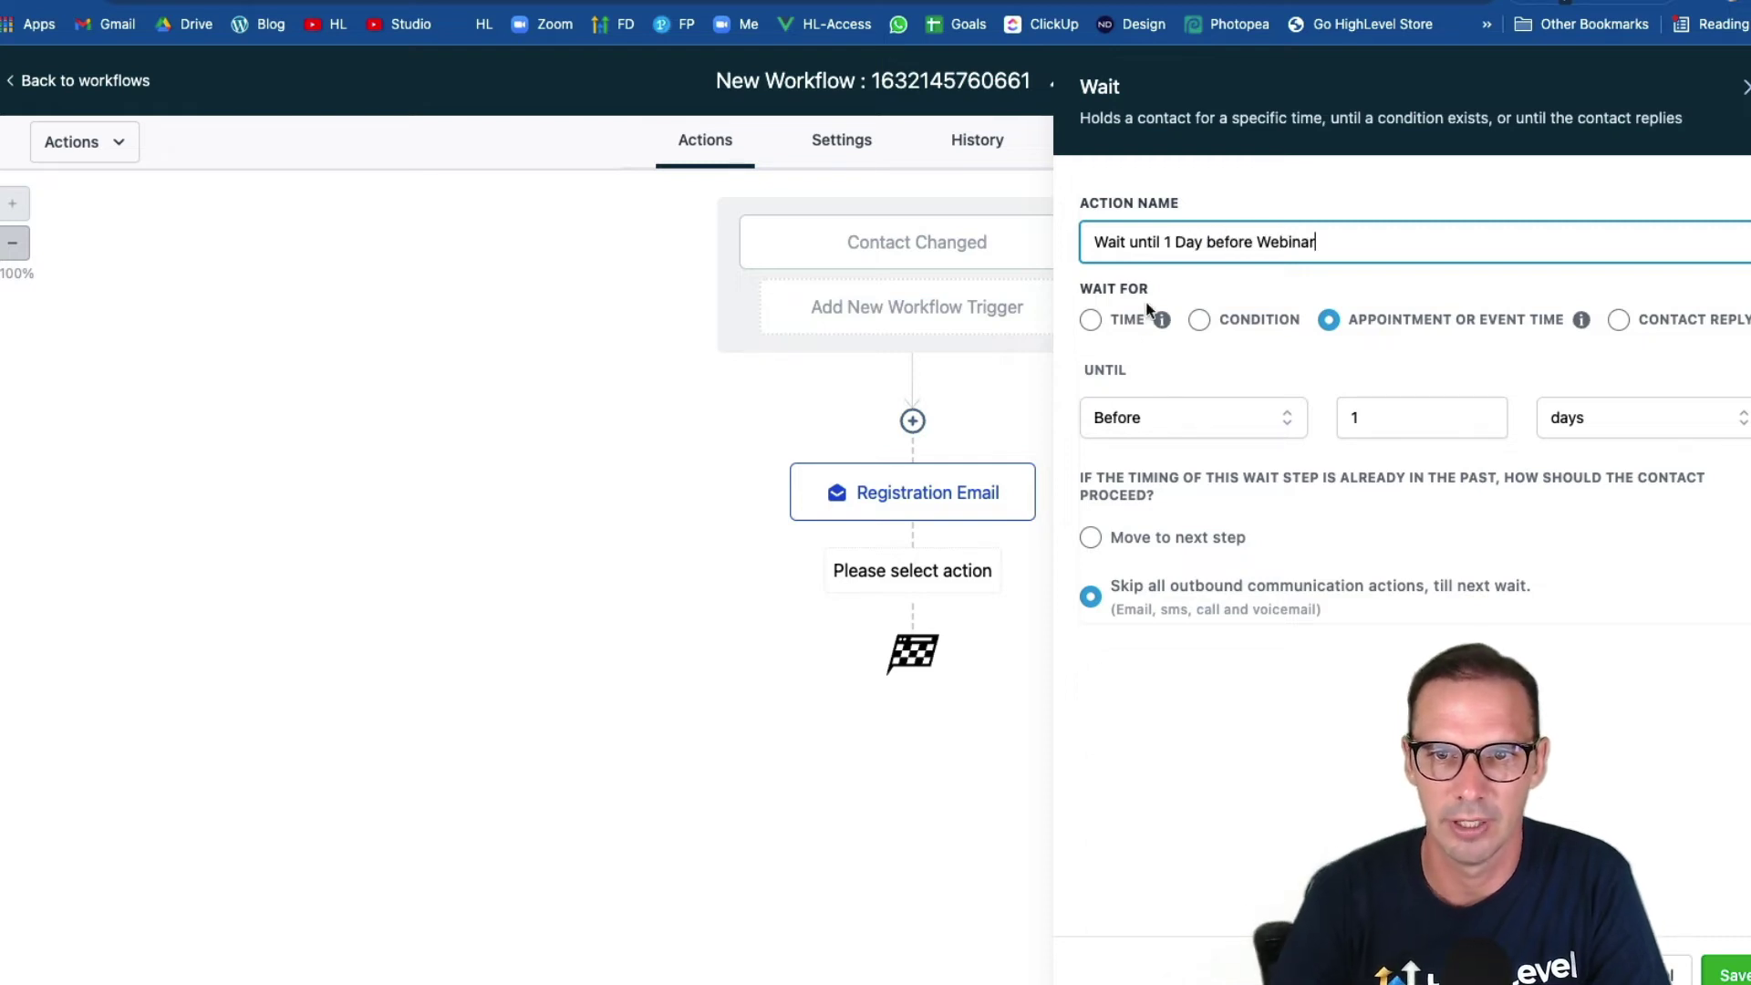
pyautogui.click(1728, 974)
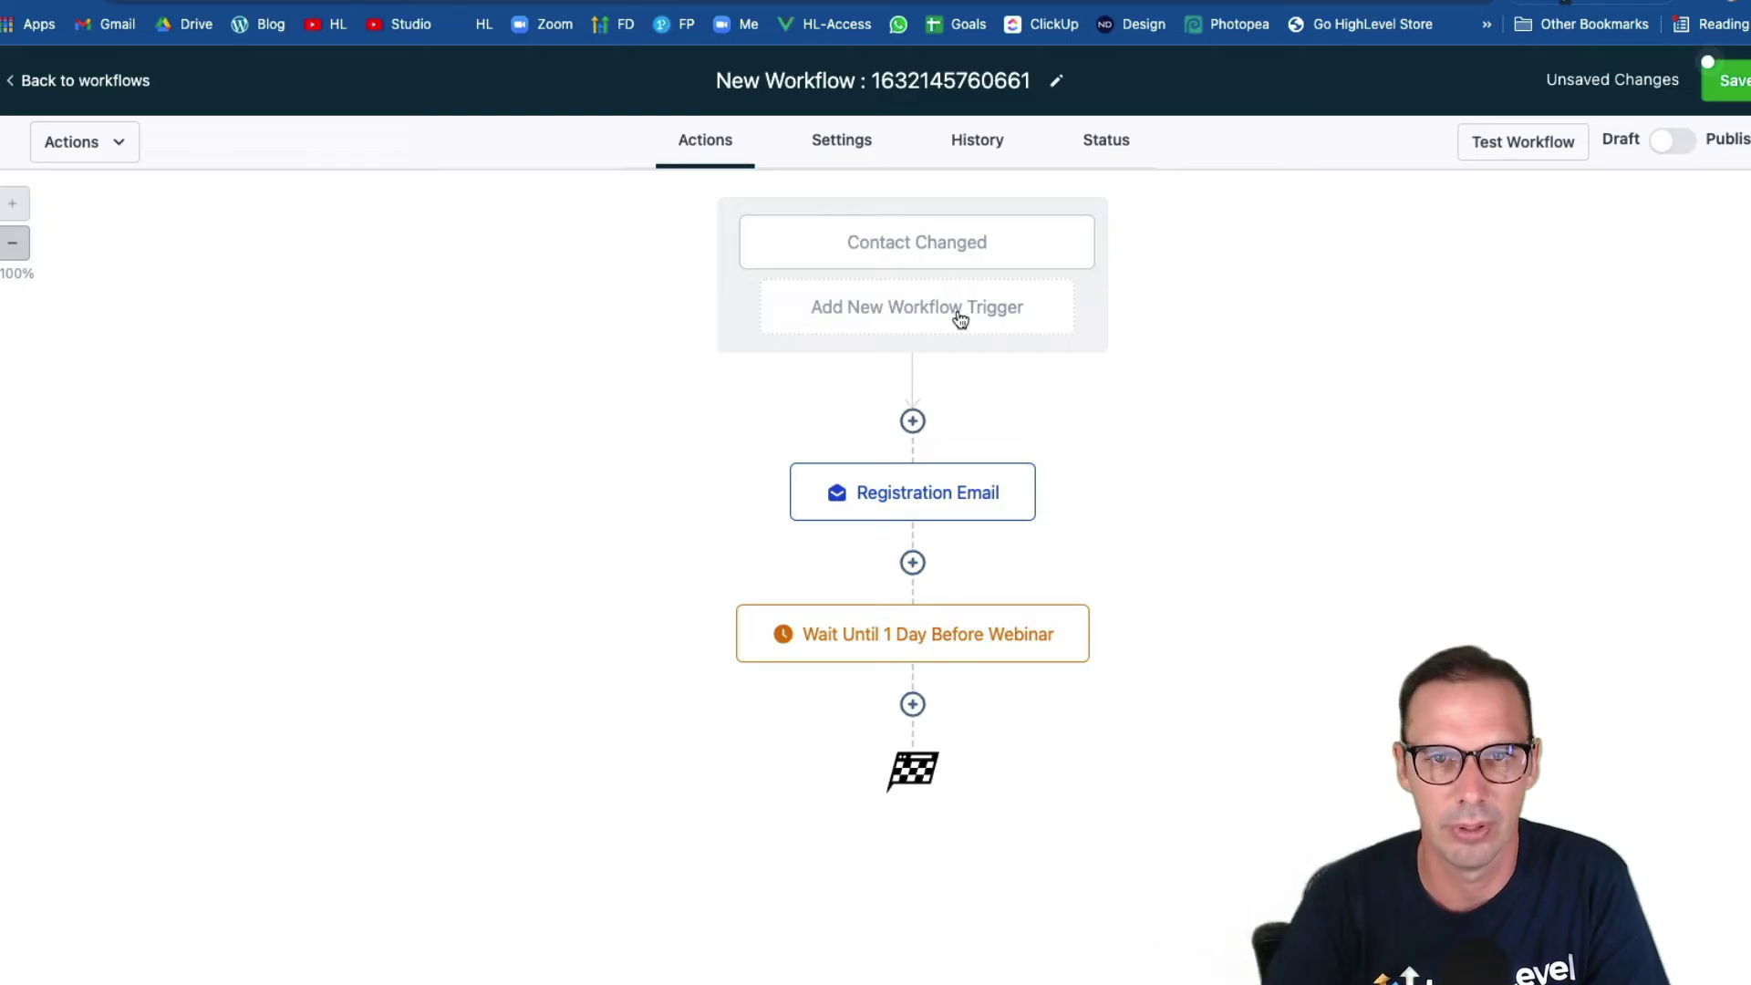
pyautogui.click(826, 157)
pyautogui.scroll(-7, 922, 462)
pyautogui.click(868, 775)
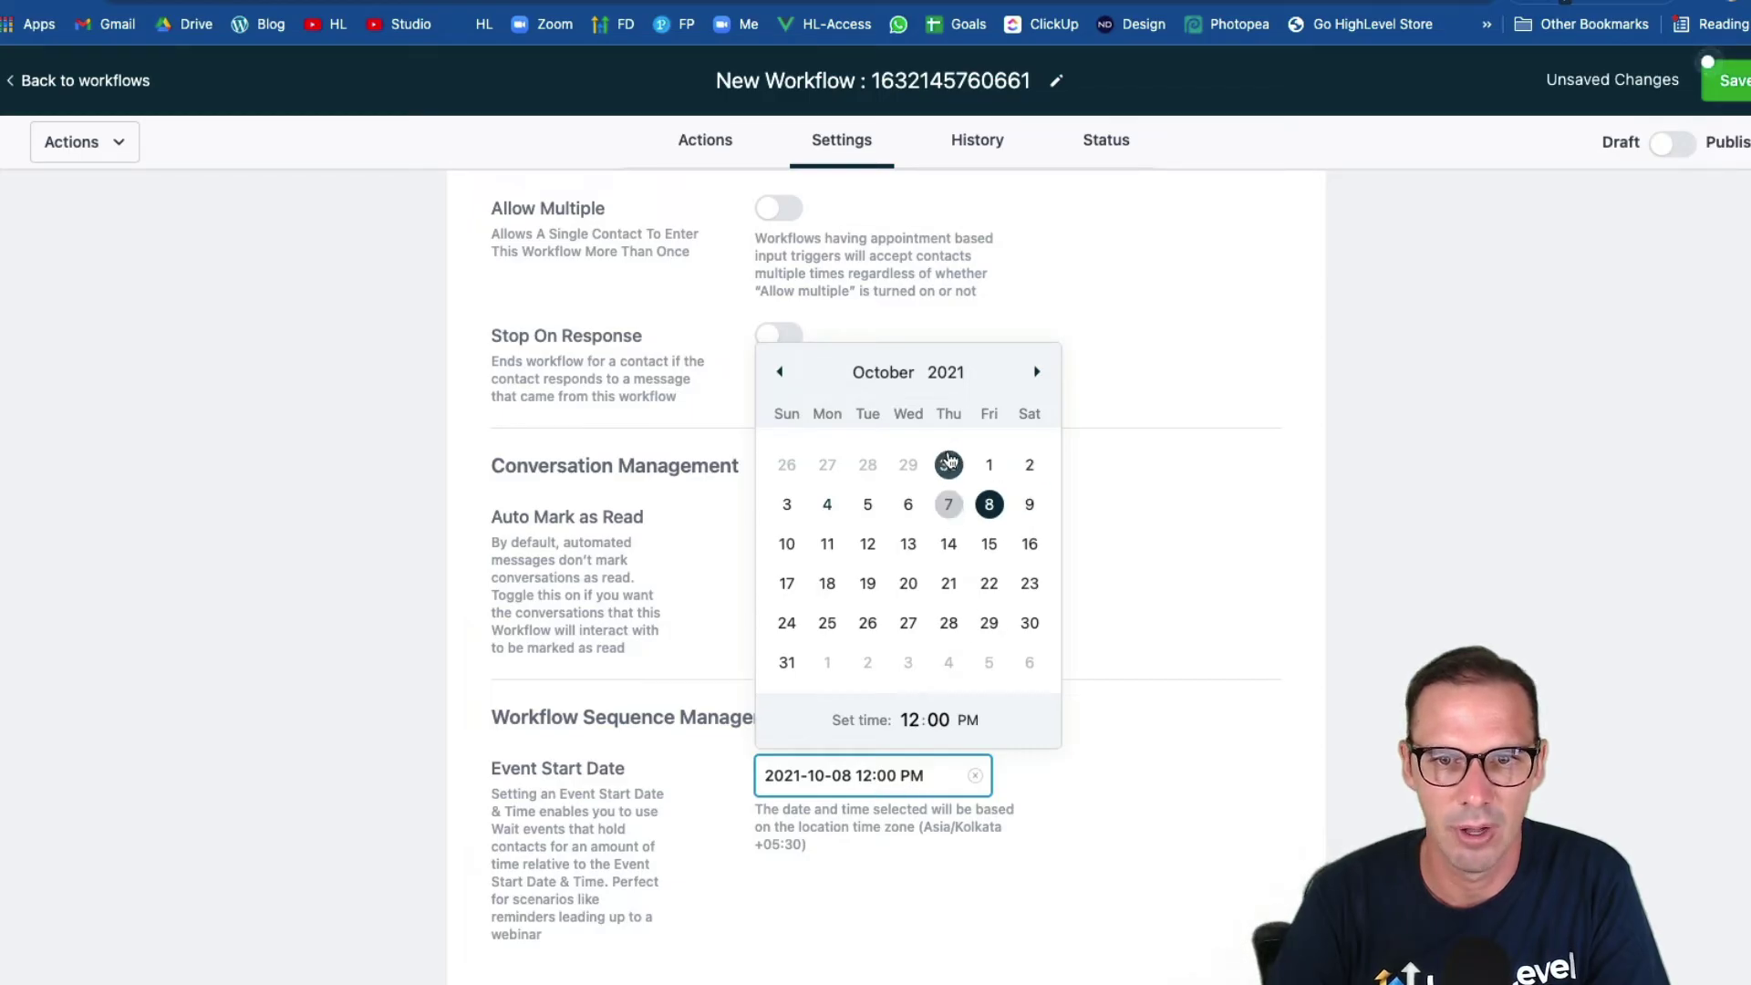
pyautogui.click(1141, 484)
pyautogui.click(715, 141)
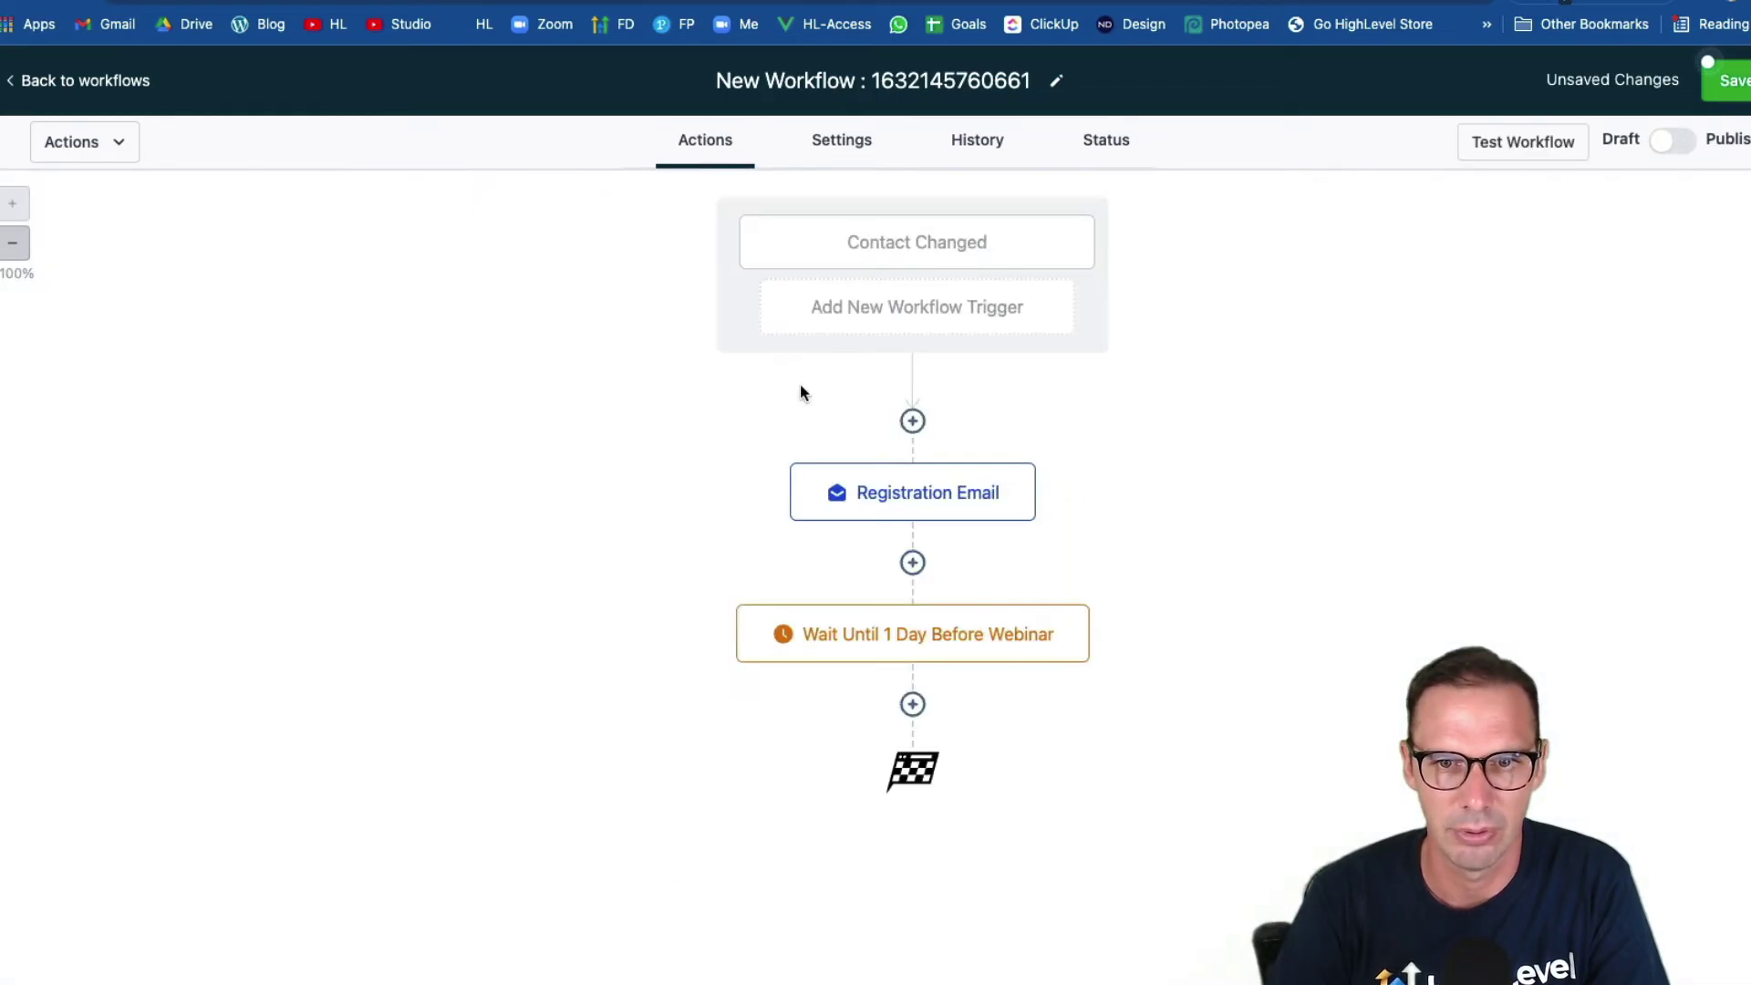
# Add an 'SMS - 1 Day Before' step texting 'Don't forget our webinar is tomorrow at Noon!' and save
pyautogui.click(913, 705)
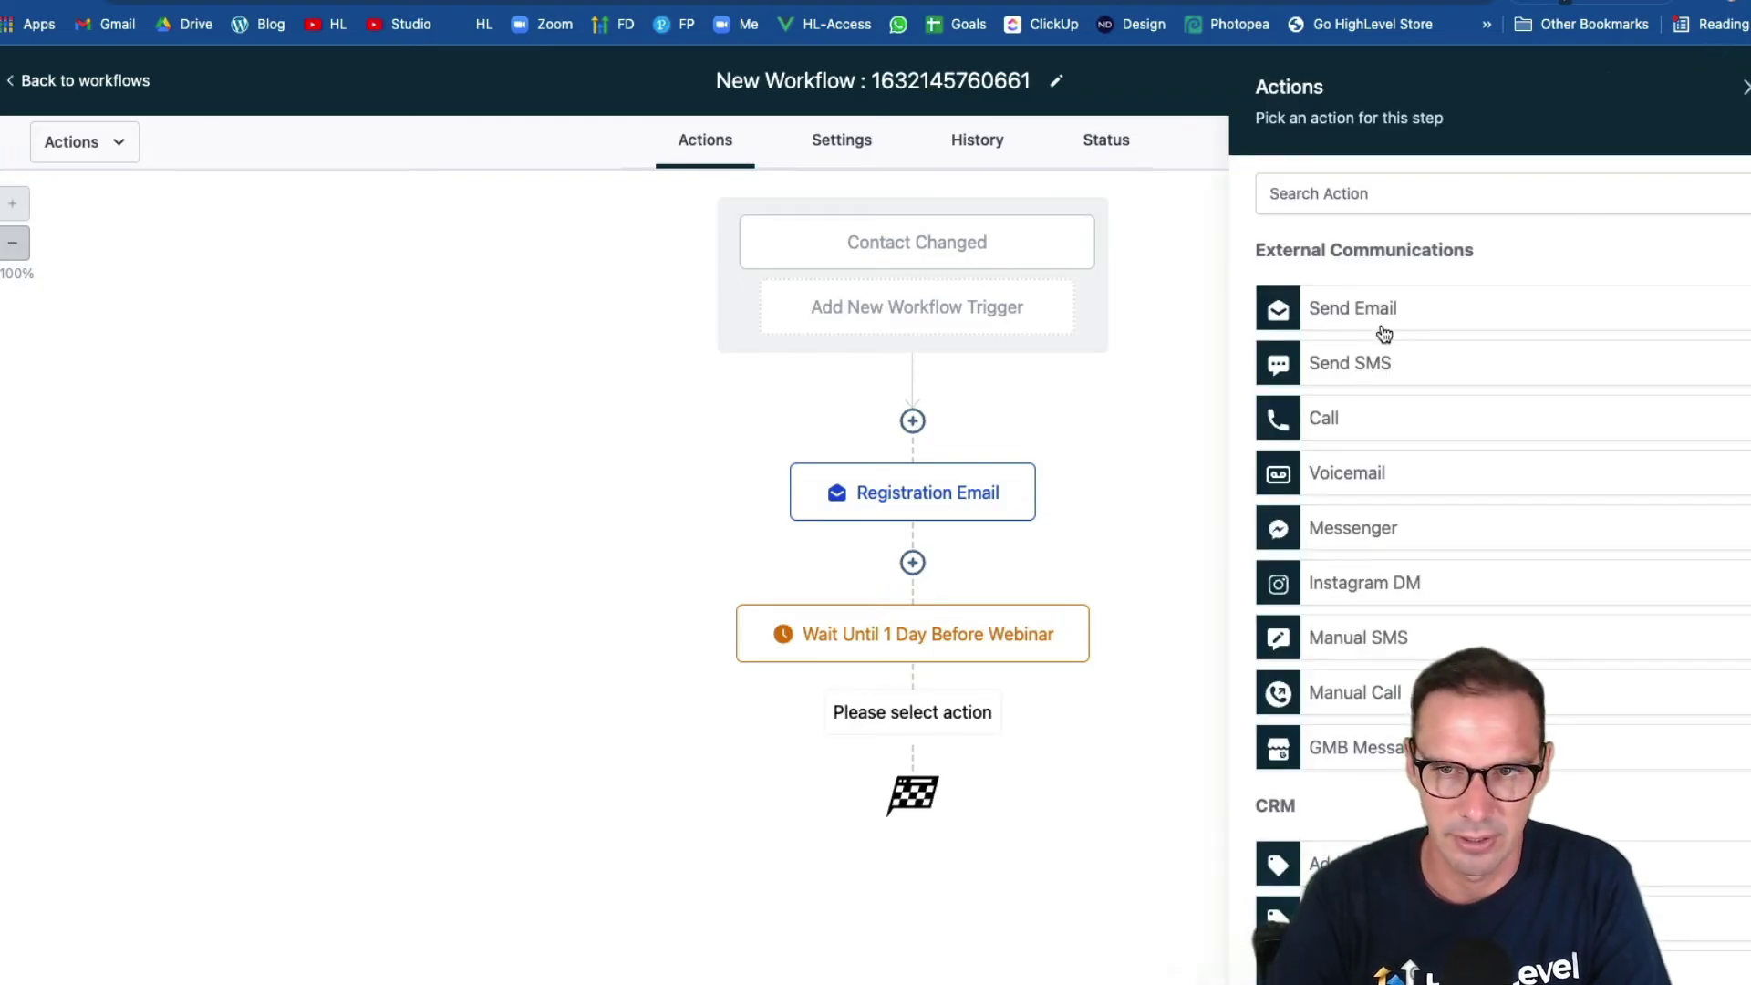
pyautogui.click(1363, 369)
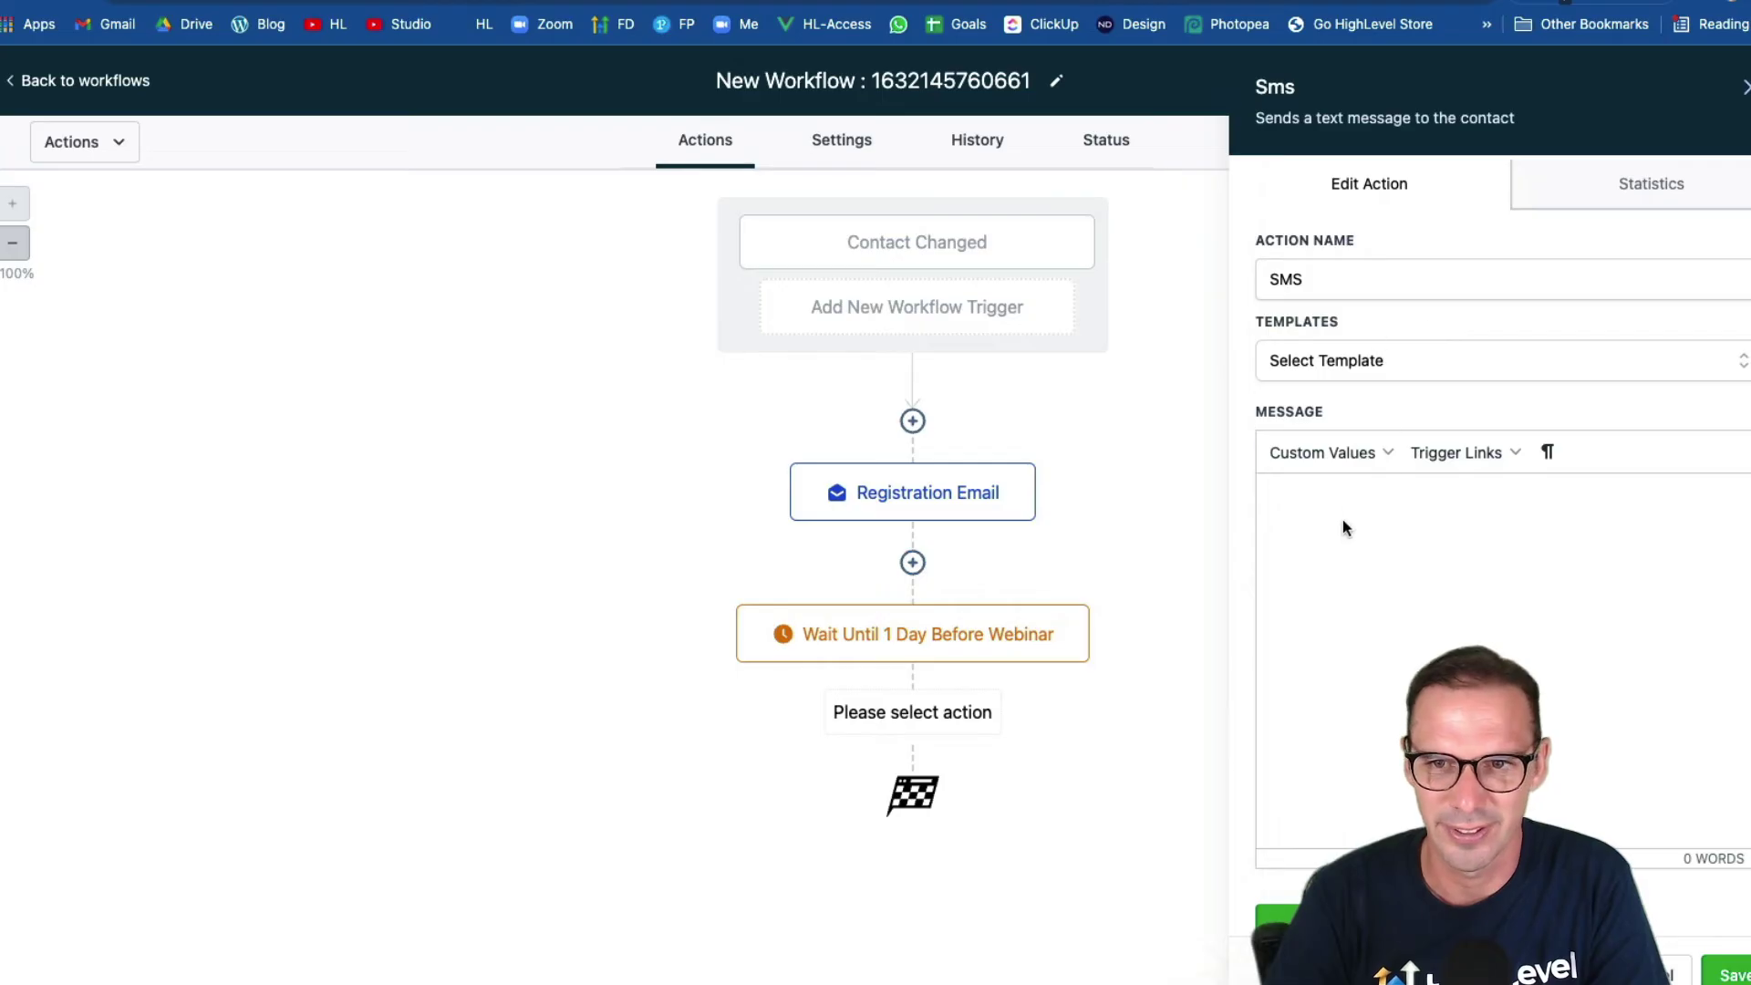
pyautogui.write("Don't forget our ")
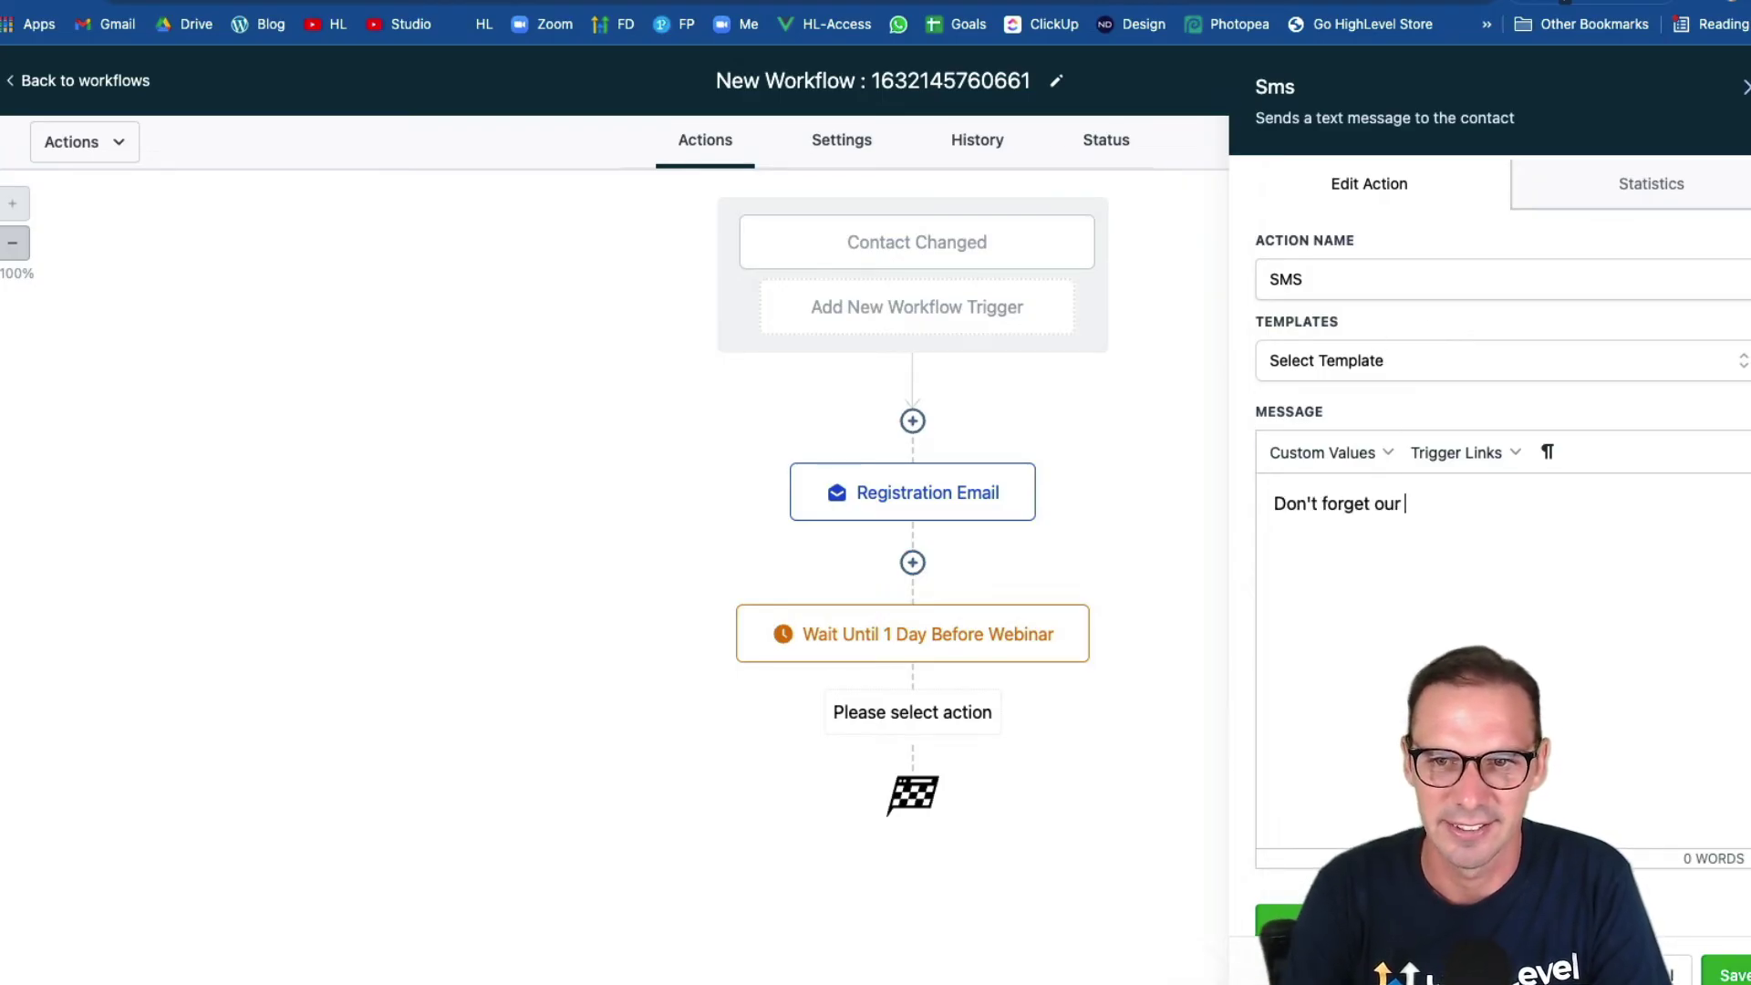
pyautogui.write('webinar is tomorrow at Noon!')
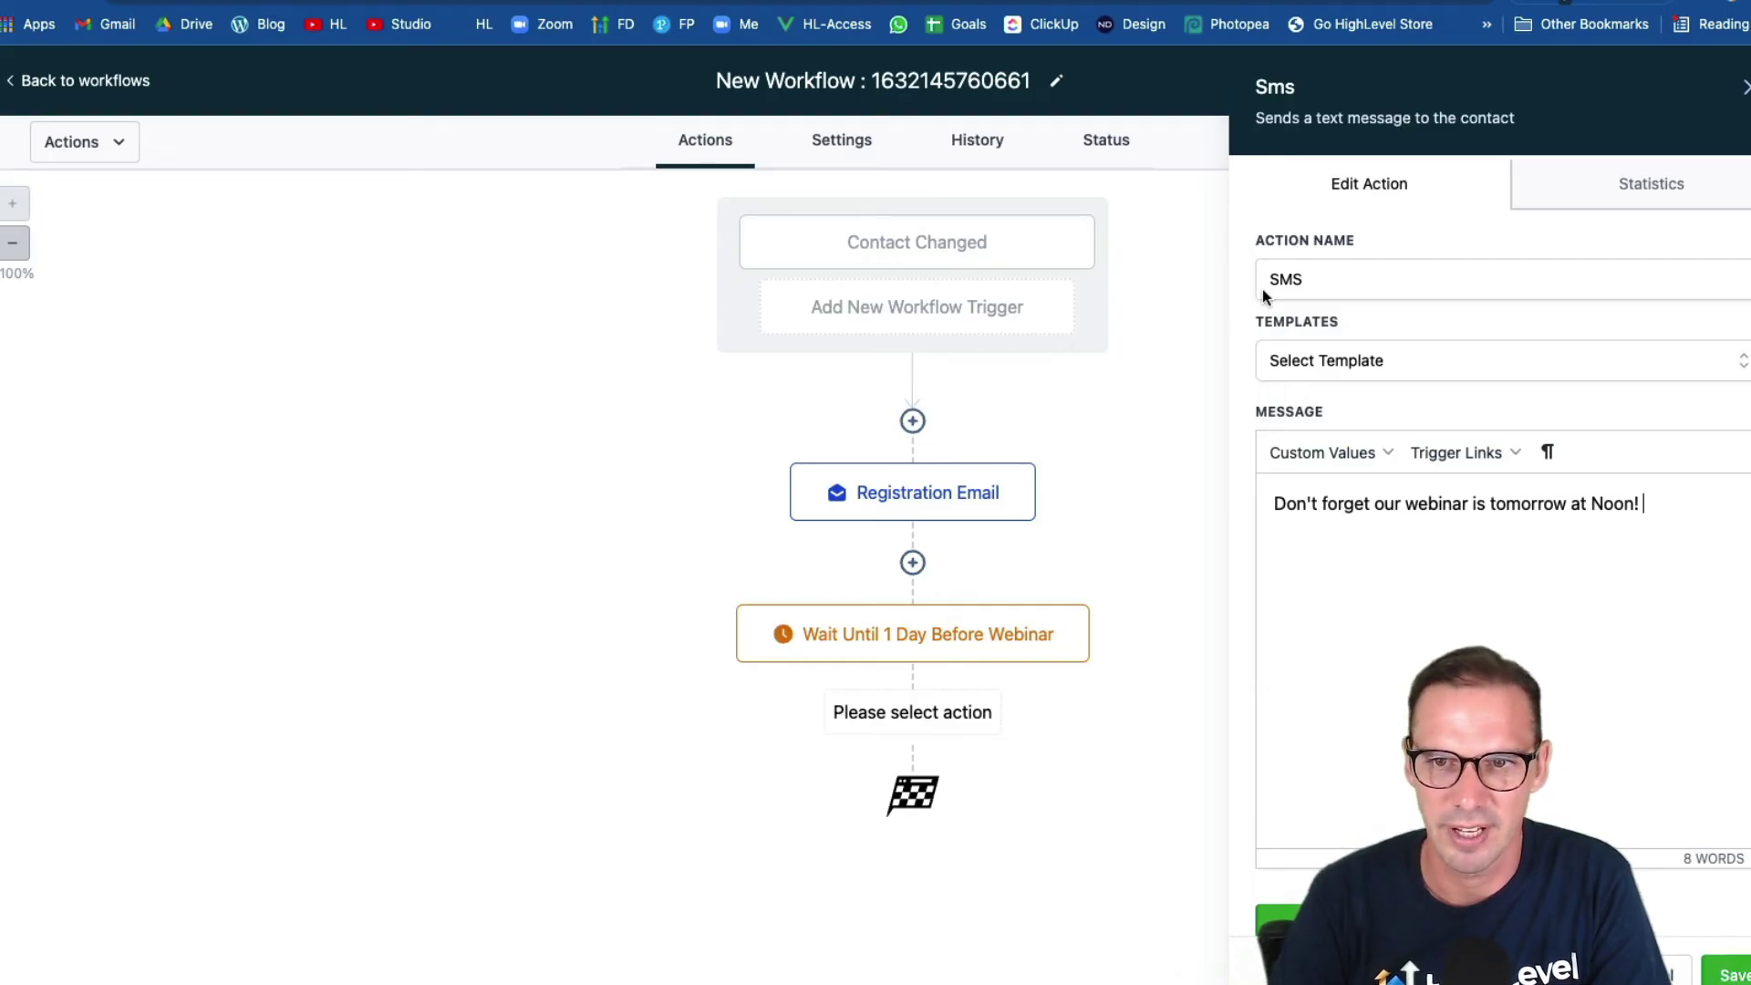
pyautogui.click(1324, 284)
pyautogui.write('- 1 Day Before')
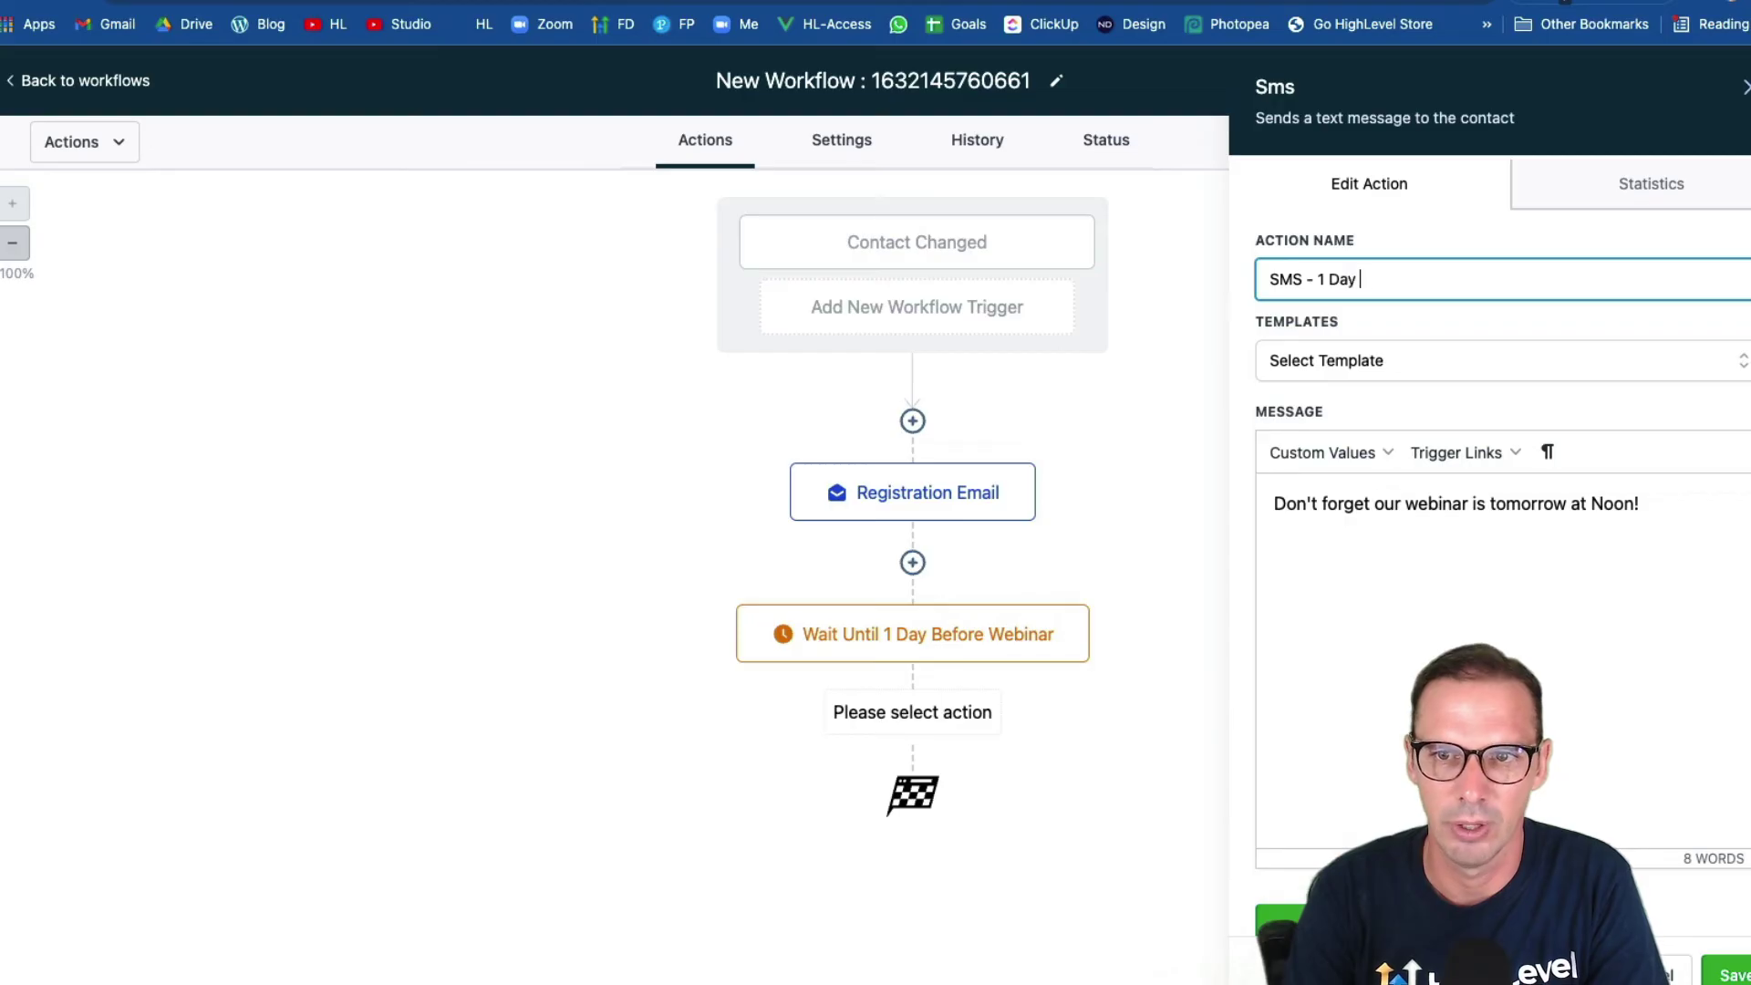
pyautogui.click(1727, 974)
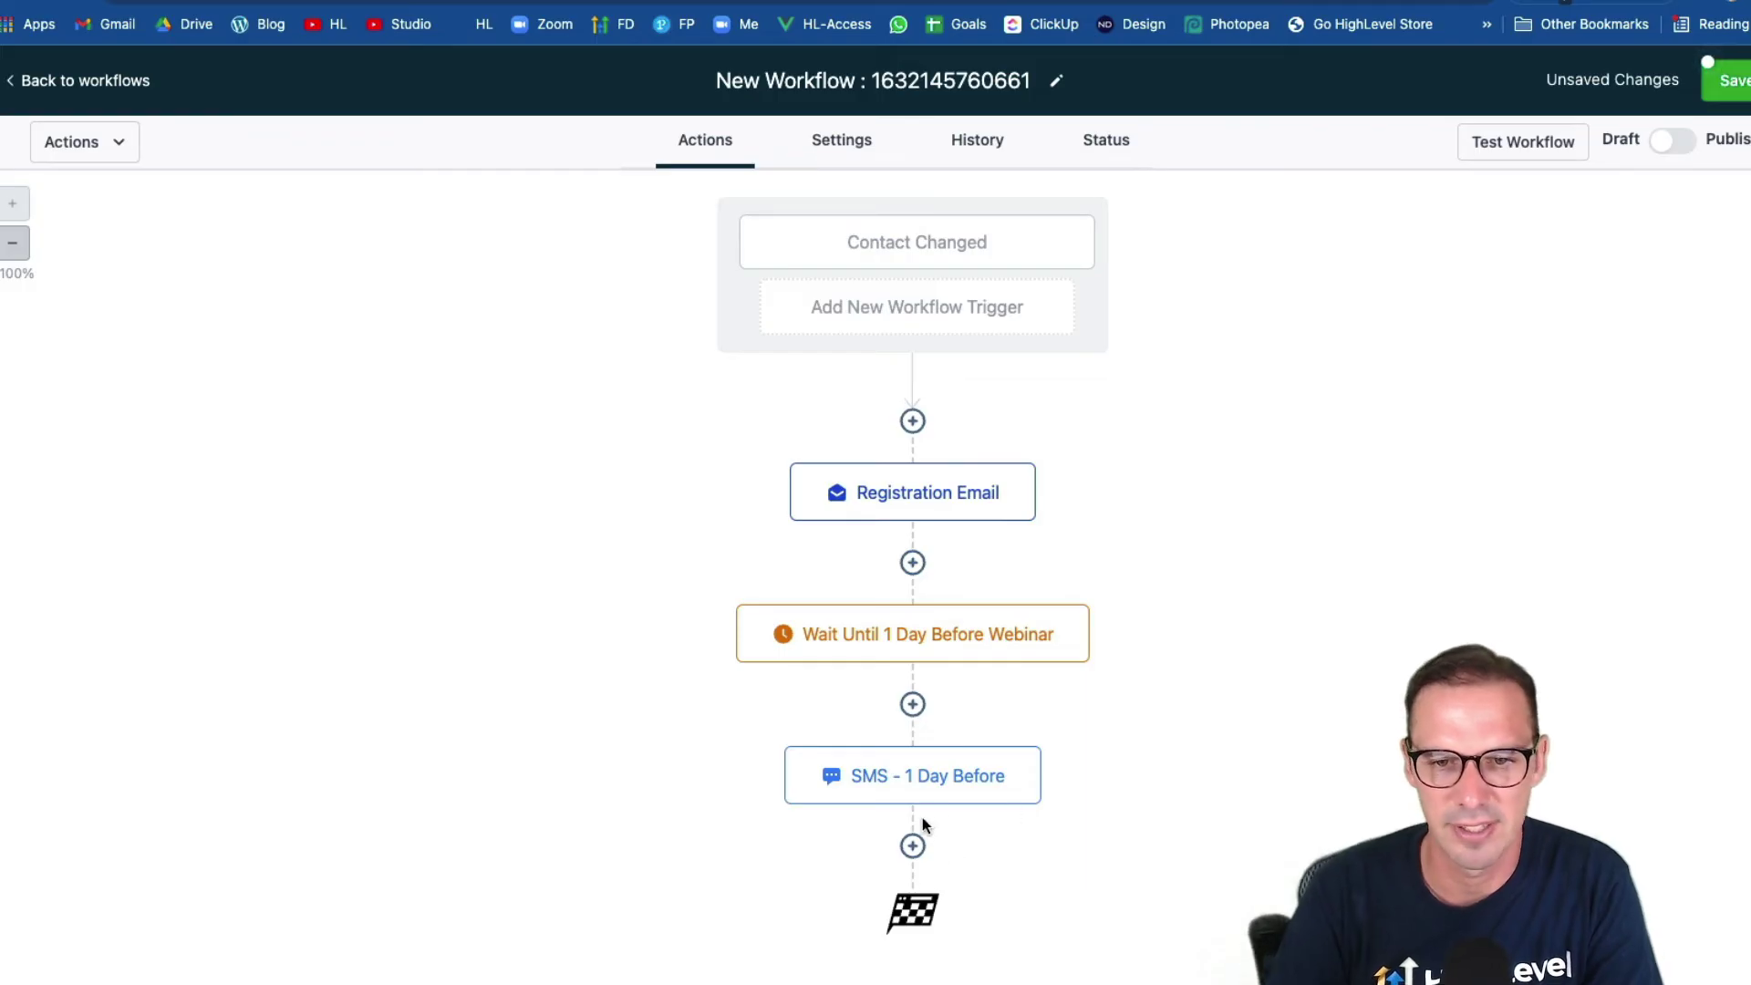
# Add a Wait action after the SMS step, keyed to Appointment or Event Time
pyautogui.click(912, 846)
pyautogui.click(1328, 190)
pyautogui.write('wait')
pyautogui.click(1329, 290)
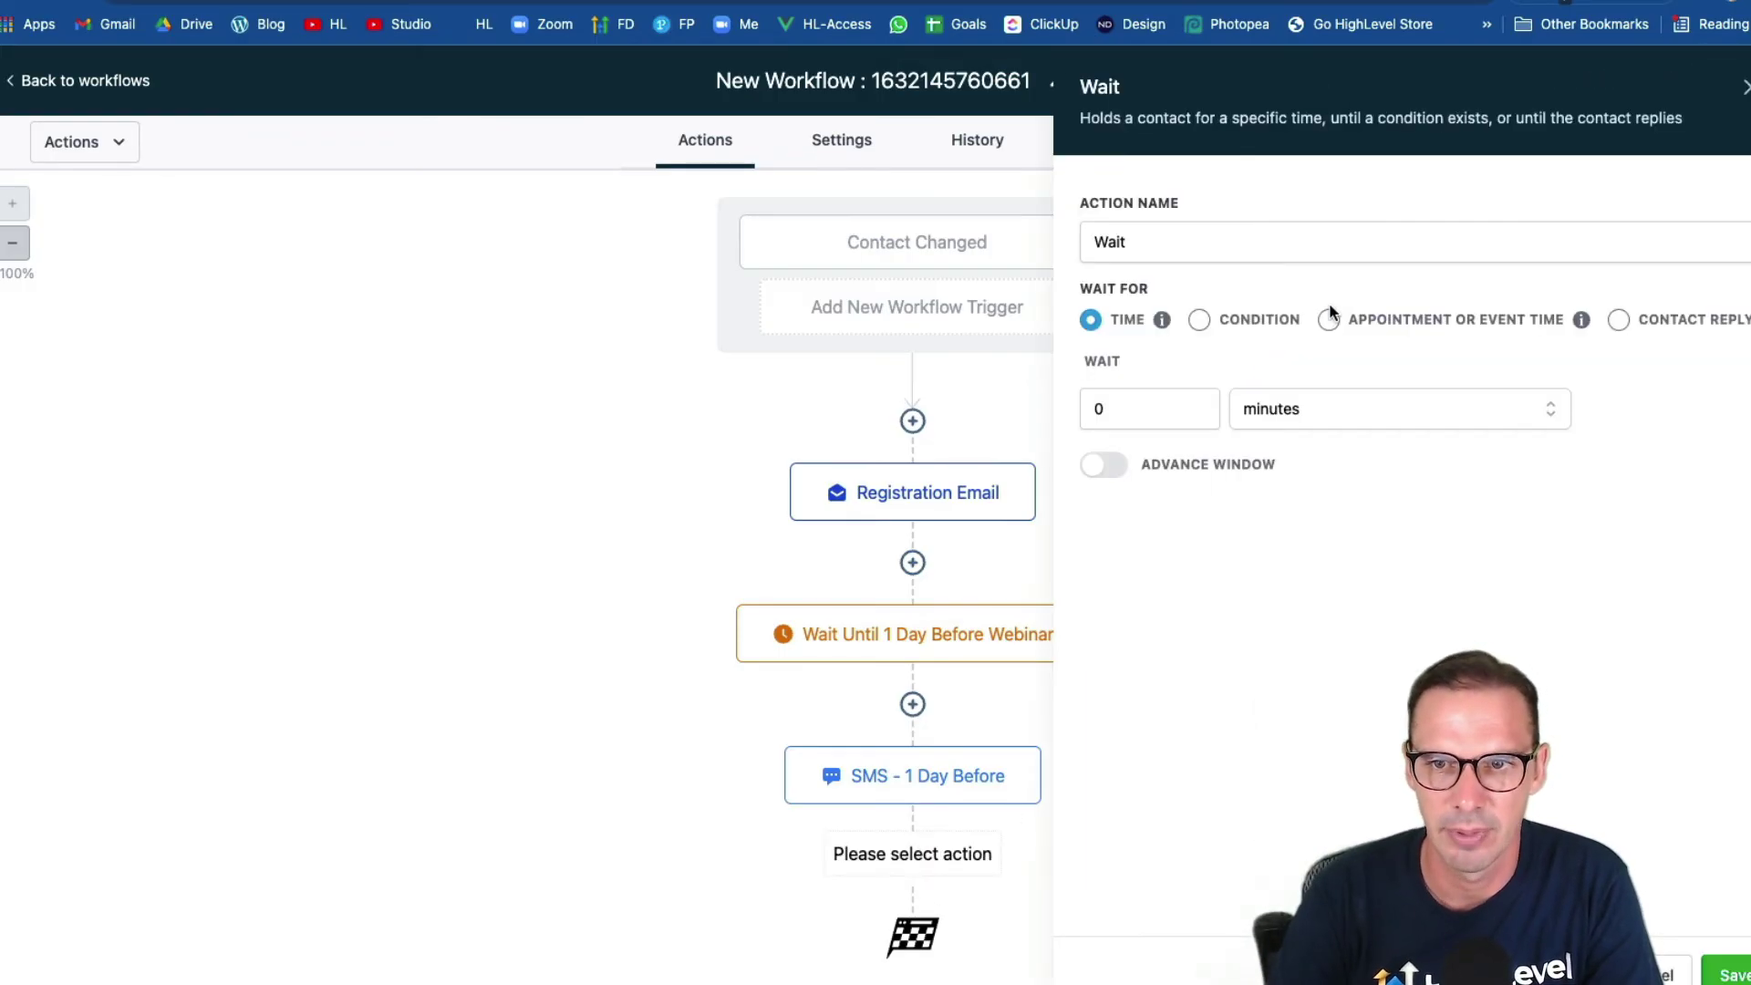
pyautogui.click(1326, 320)
# Set the wait to 1 hour before, name it 'Wait Until 1 Hr Before Webinar', and save
pyautogui.click(1588, 430)
pyautogui.click(1586, 503)
pyautogui.click(1376, 426)
pyautogui.press('BackSpace')
pyautogui.write('1')
pyautogui.click(1186, 244)
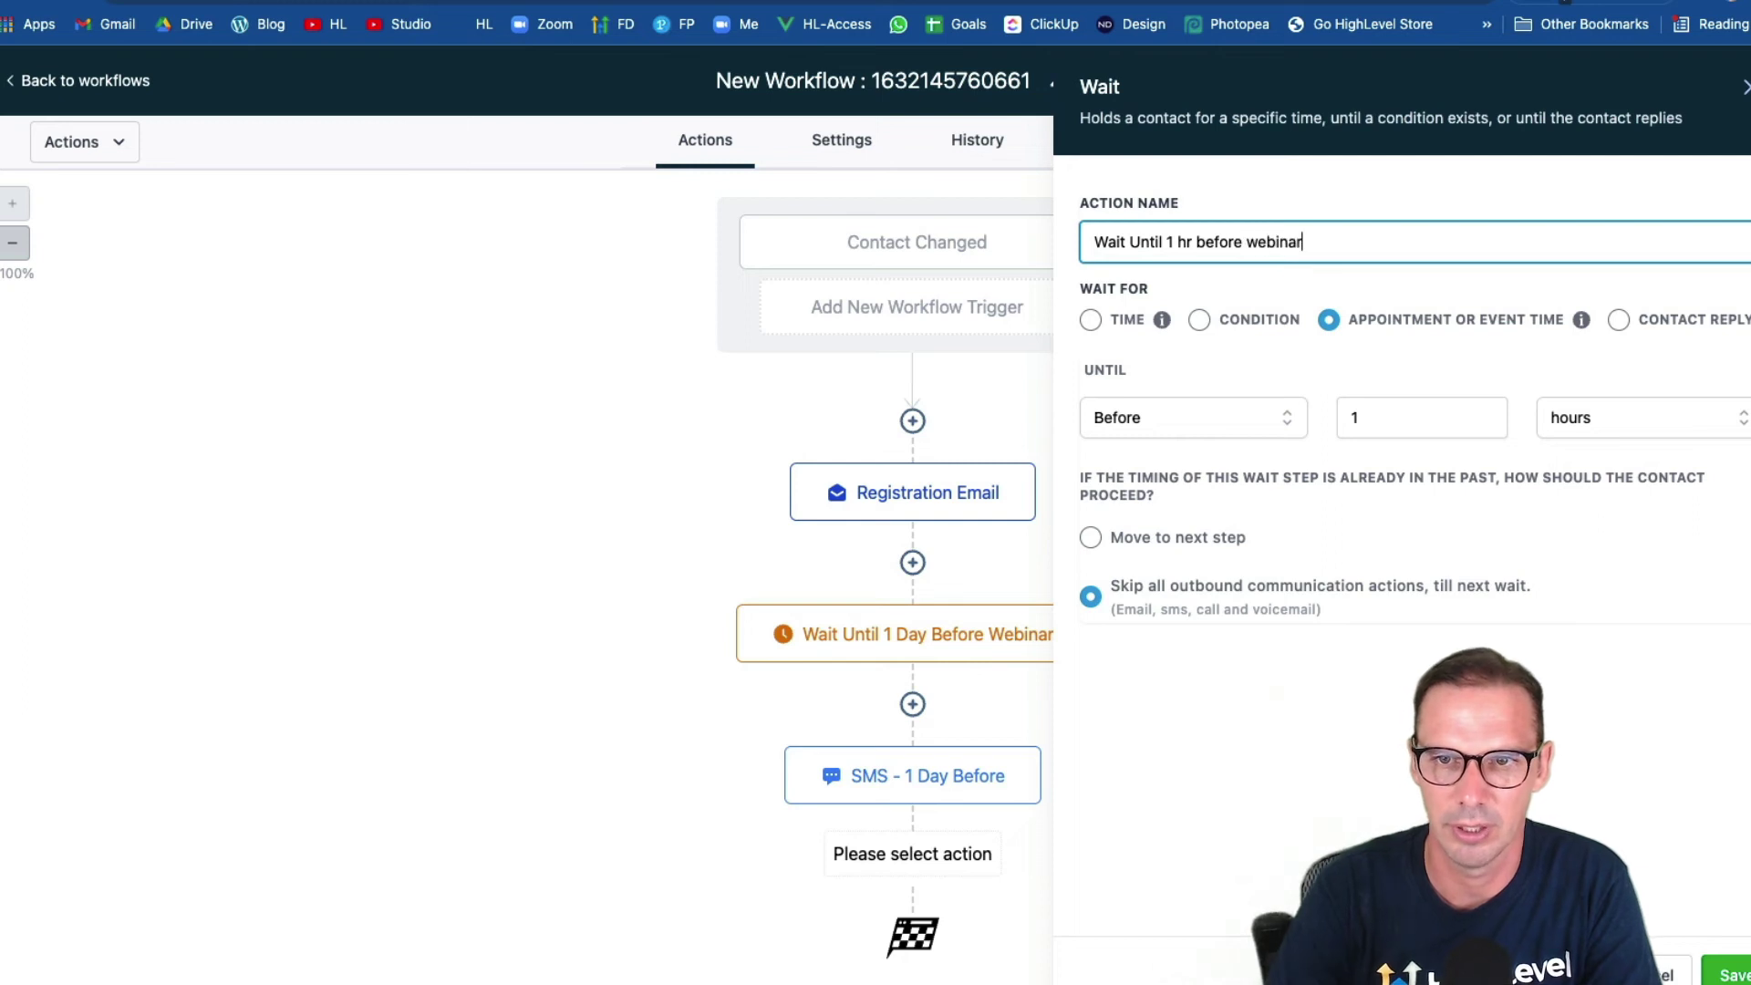
pyautogui.click(1728, 974)
pyautogui.scroll(-2, 1080, 769)
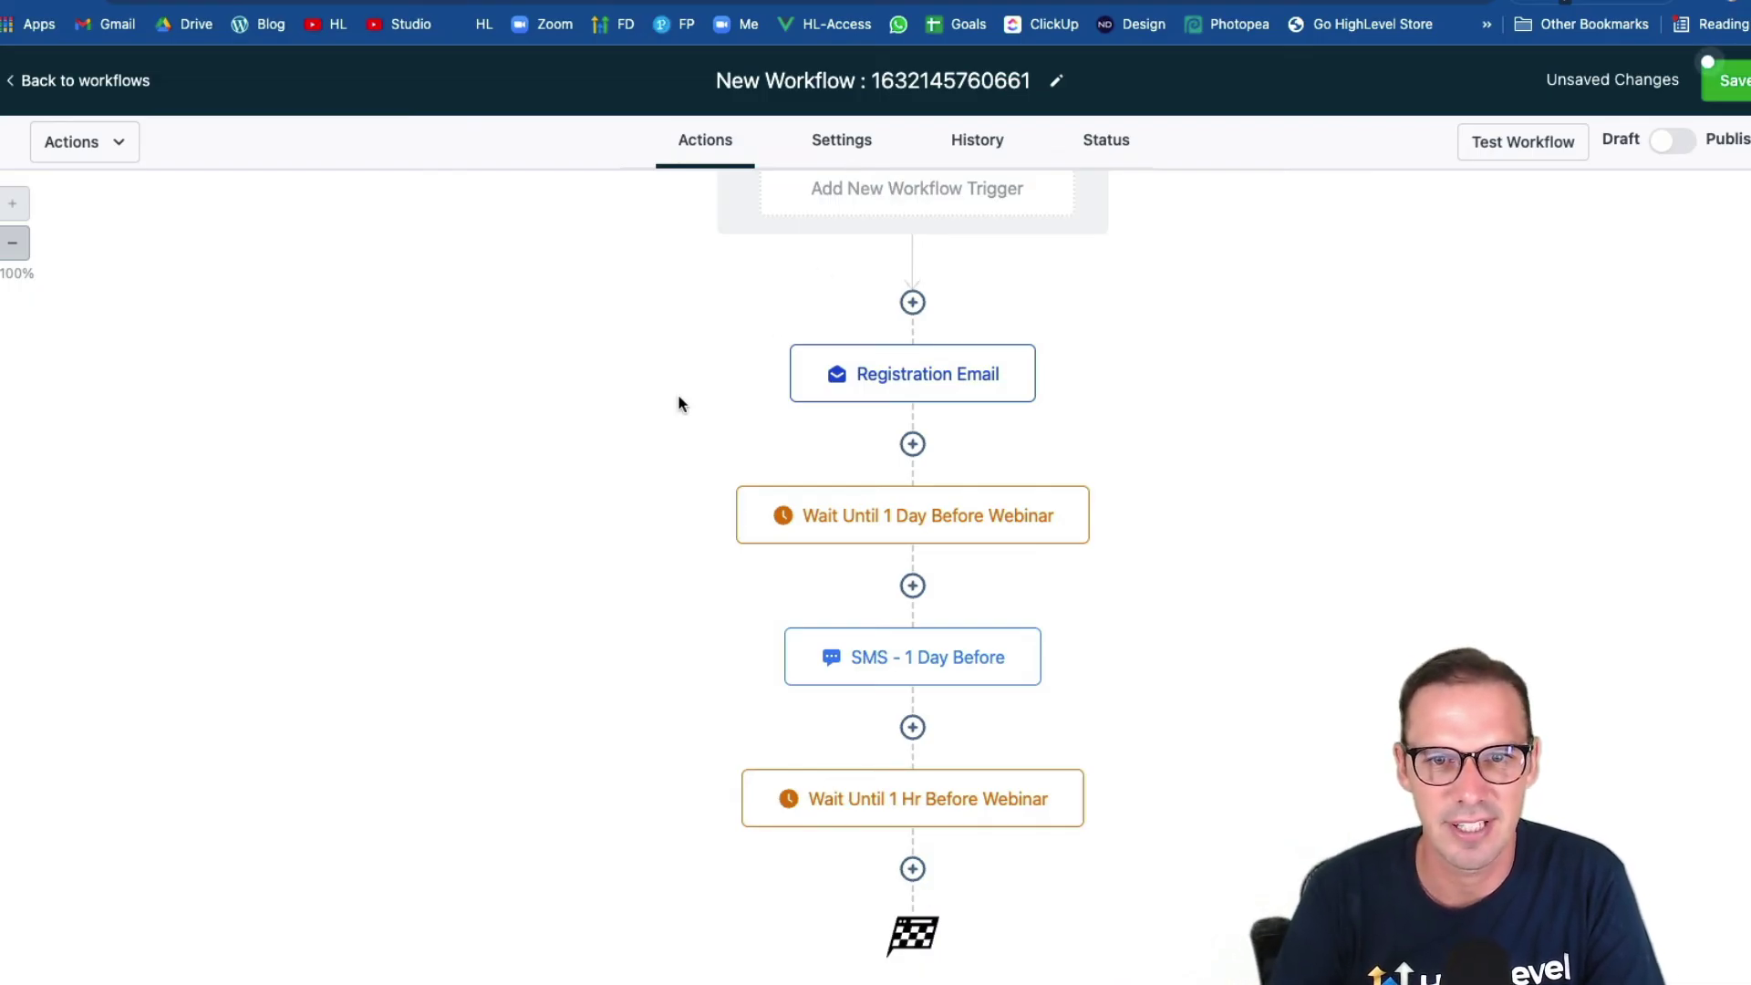
pyautogui.scroll(2, 679, 402)
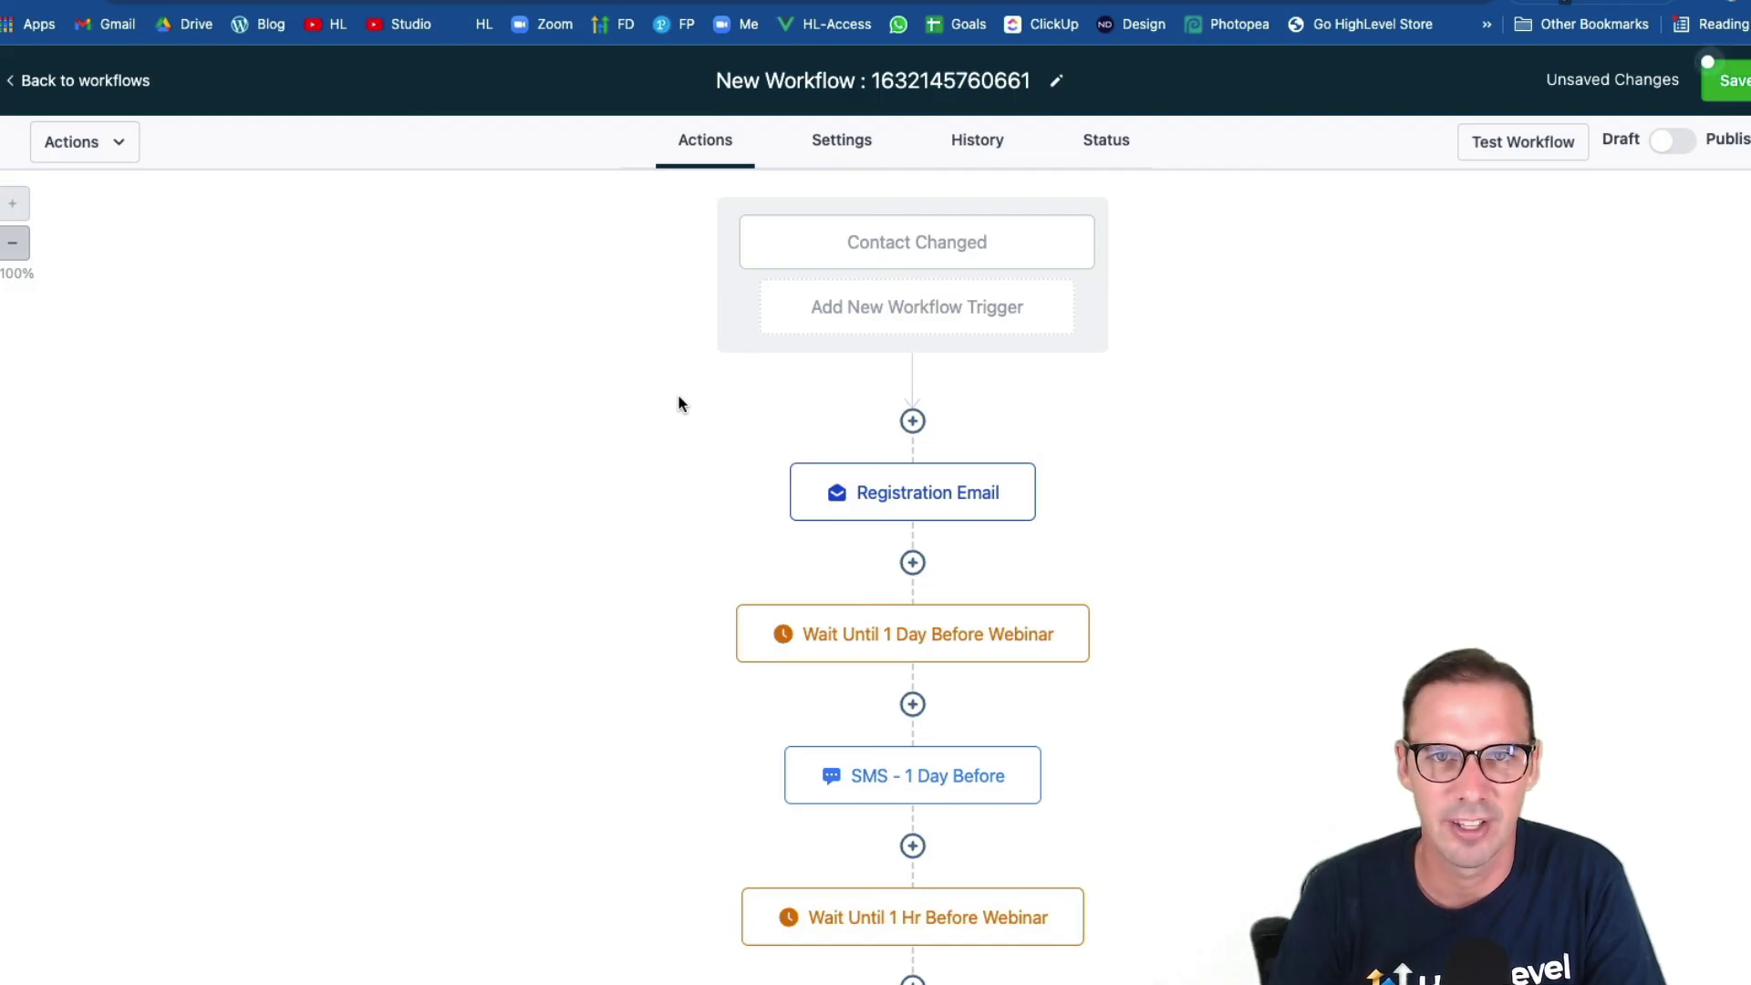